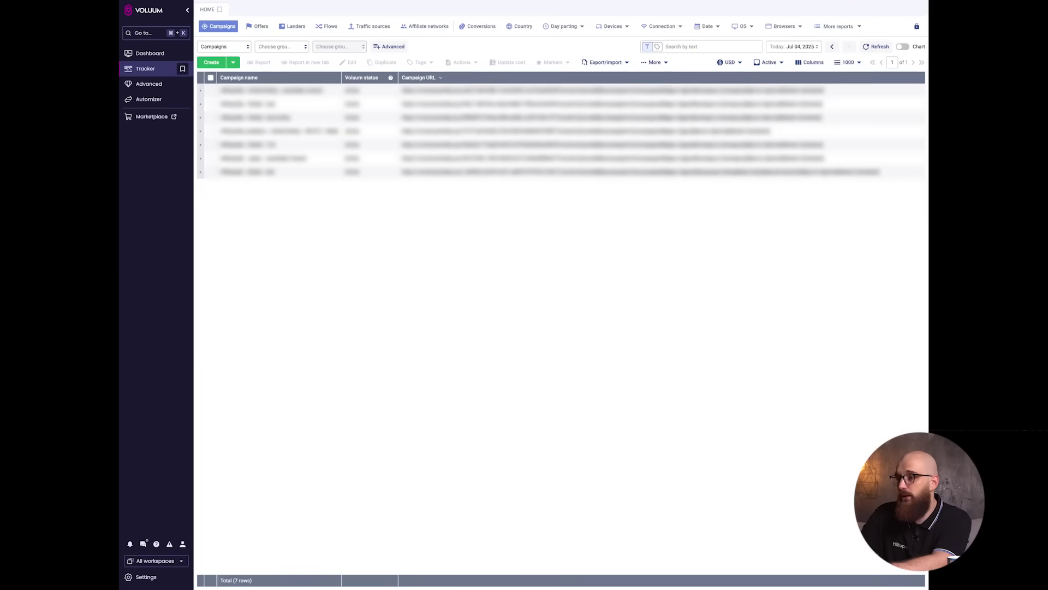
Create a new Voluum traffic source from the HilltopAds template
left_click(378, 30)
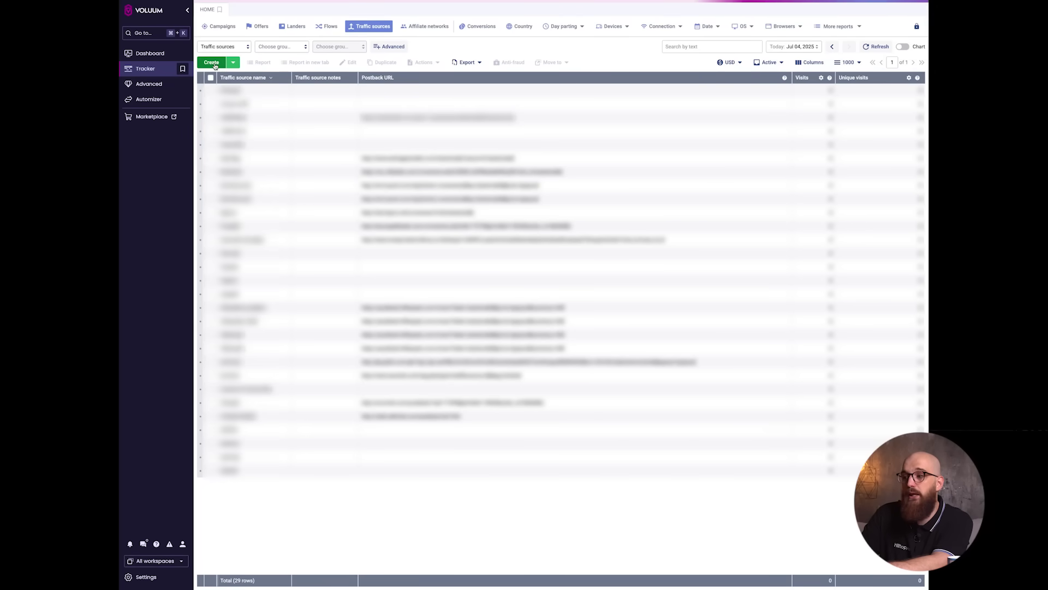
left_click(212, 63)
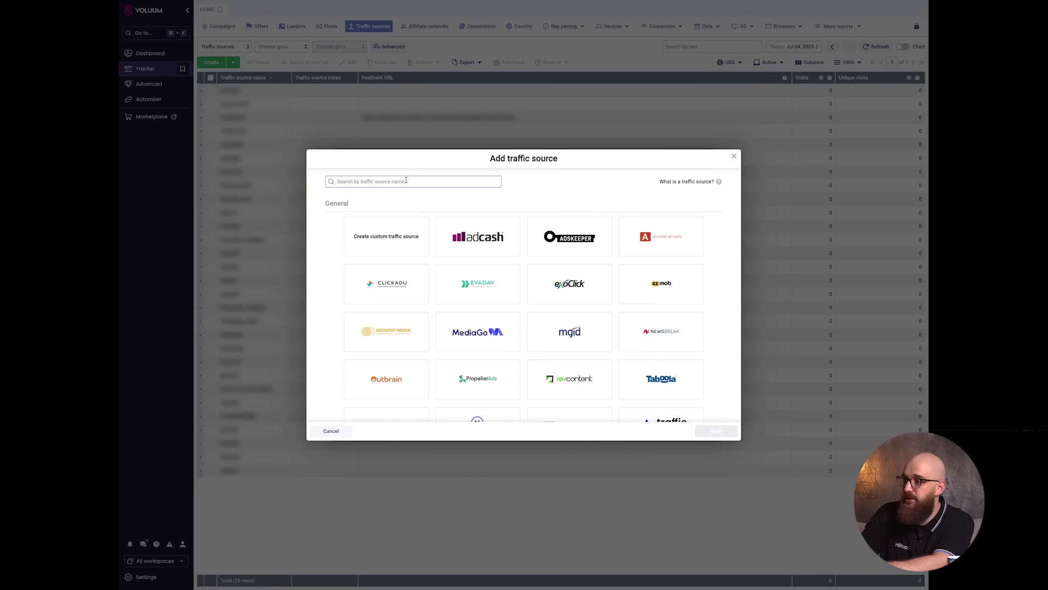
type("hill")
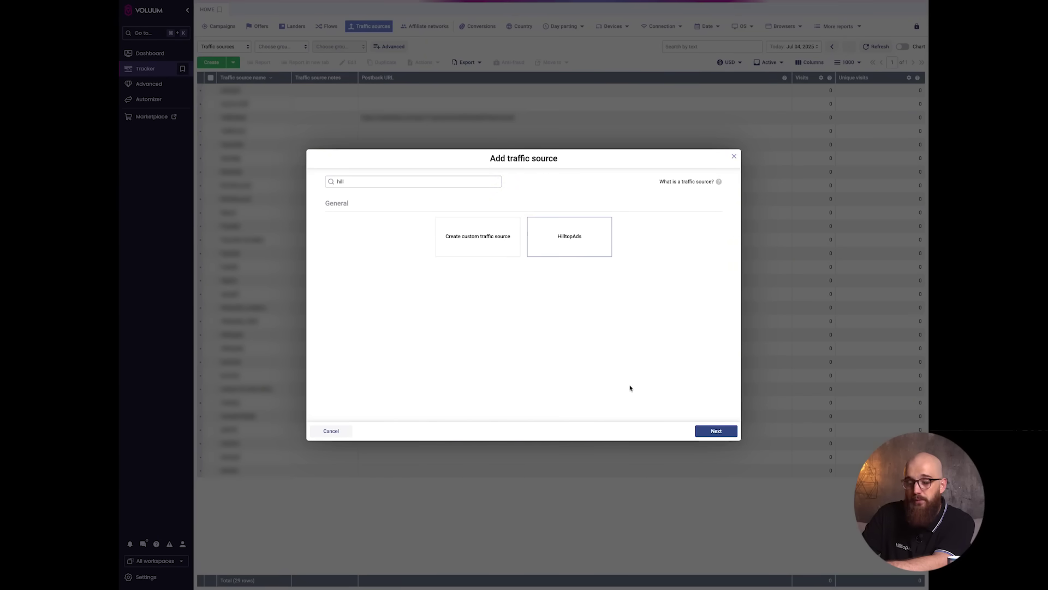
left_click(715, 431)
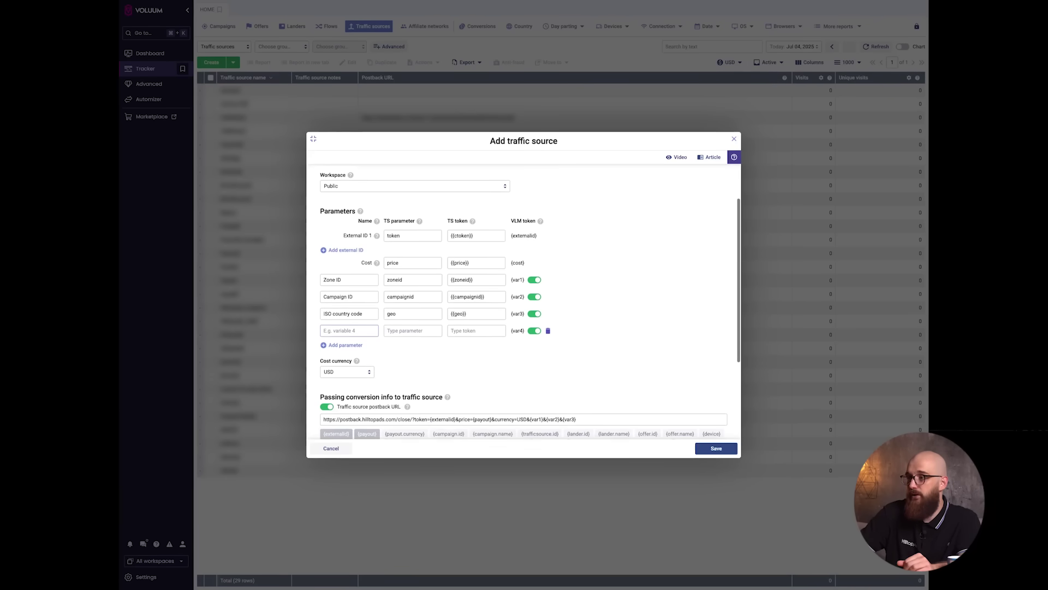
scroll(372, 316, "down", 1)
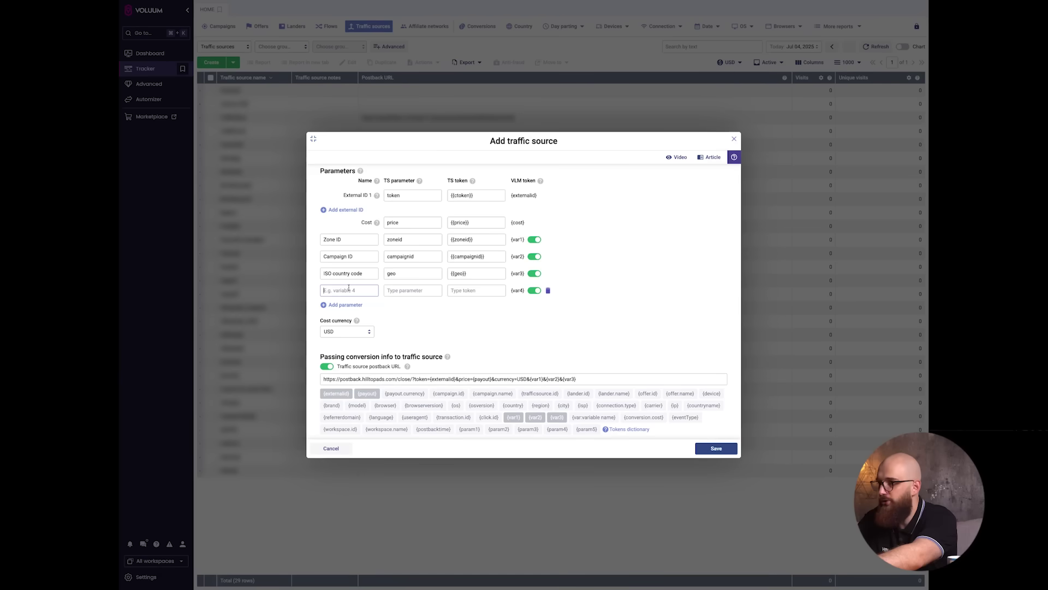
type("Browser name")
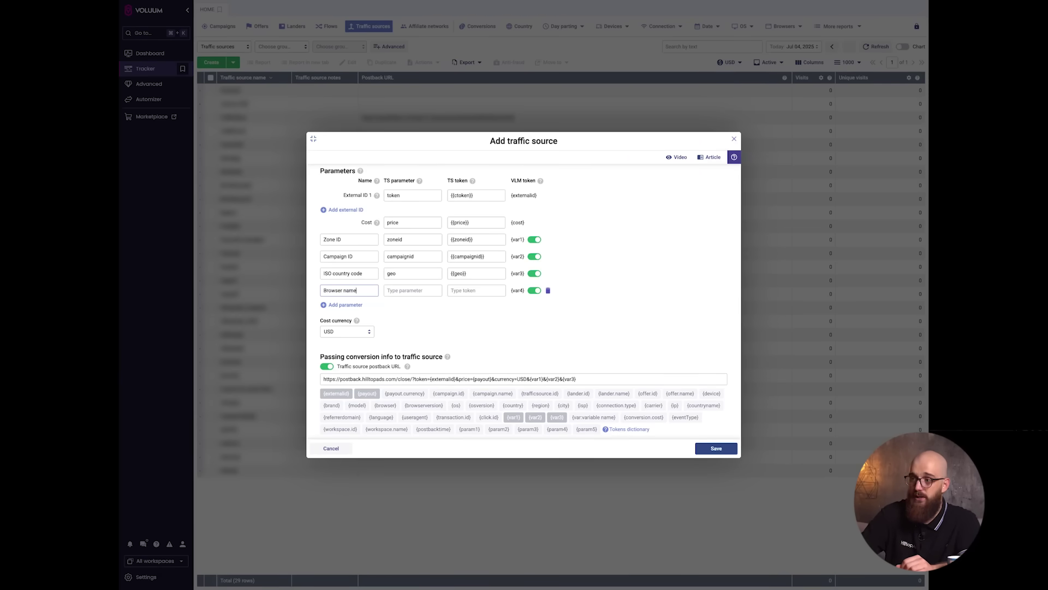
Add a Browser name parameter (browsername, {{browsername}}) and append &{var4} to the postback URL
left_click(411, 291)
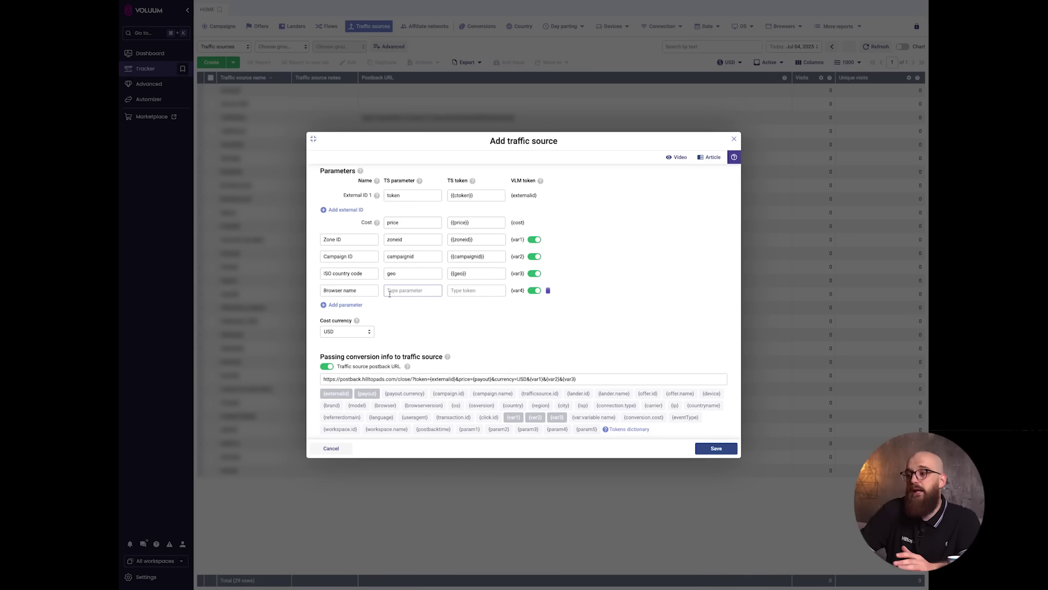
type("{{browsername}}")
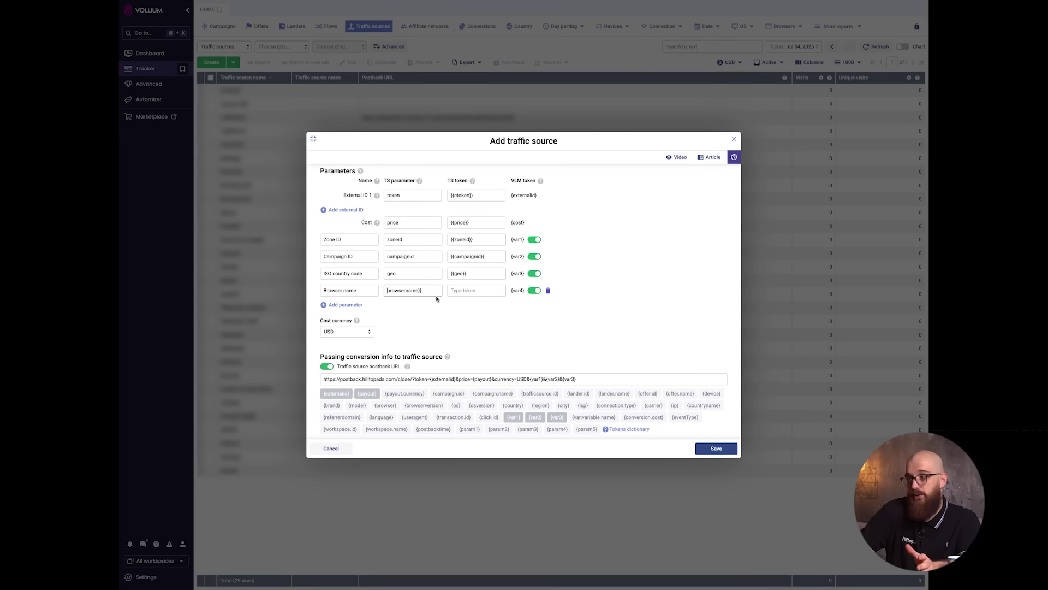
left_click(467, 292)
type("{{browsername}}")
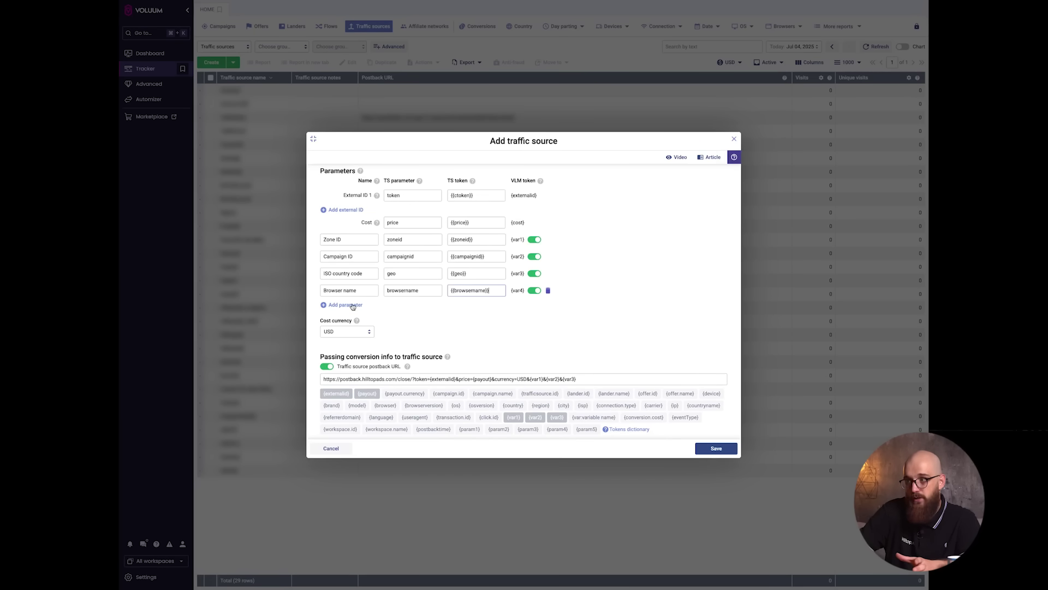
left_click(586, 381)
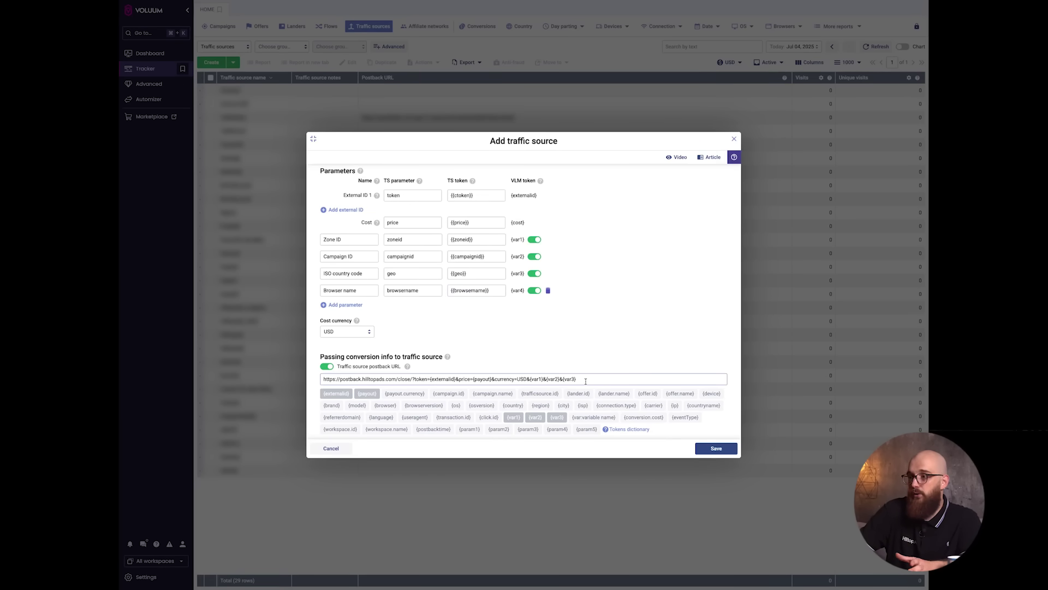
type("&")
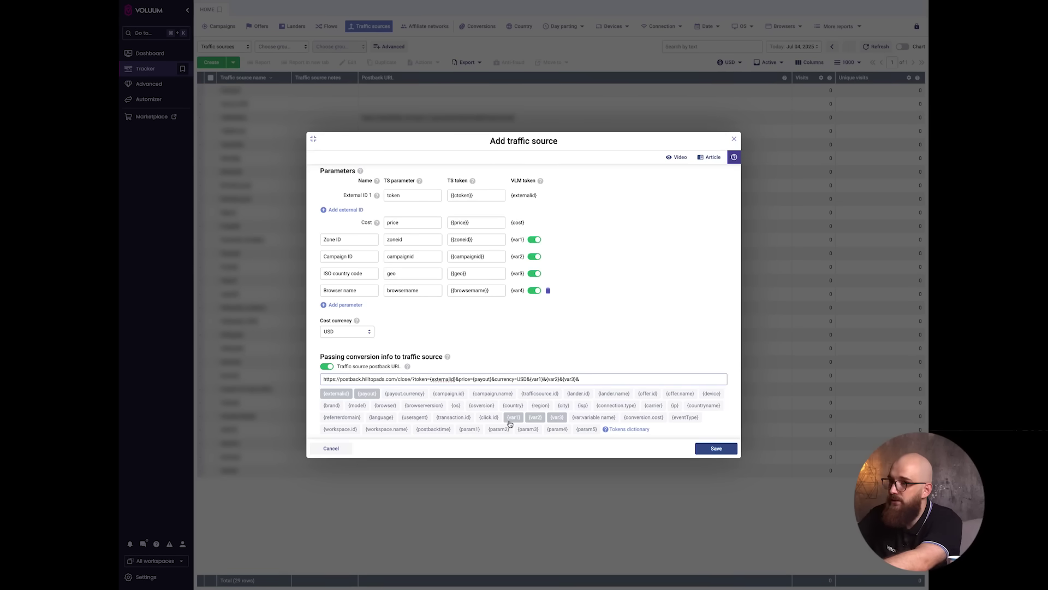
scroll(499, 426, "down", 2)
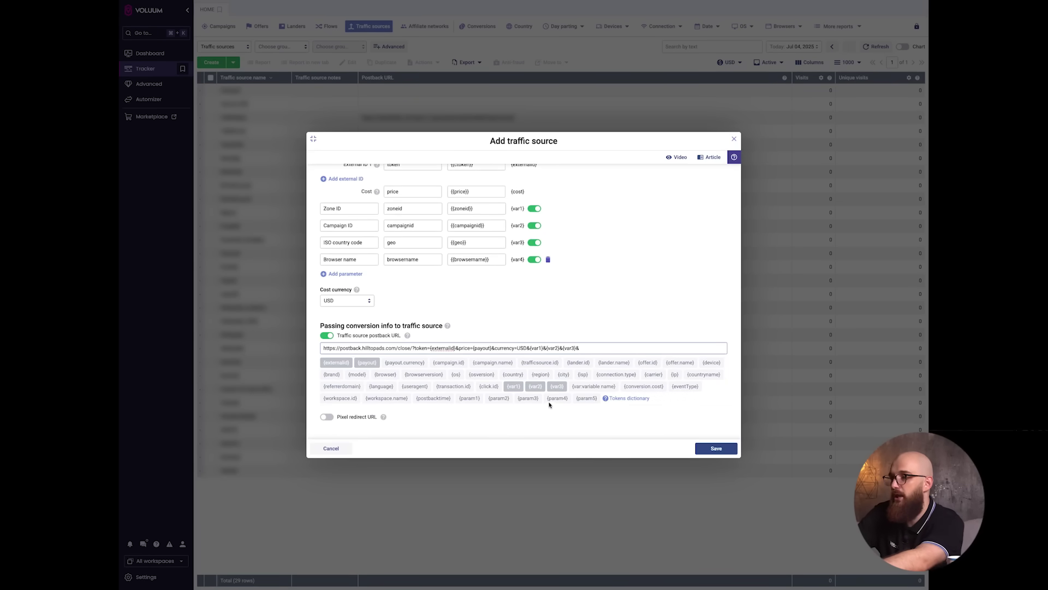
left_click_drag(579, 348, 562, 348)
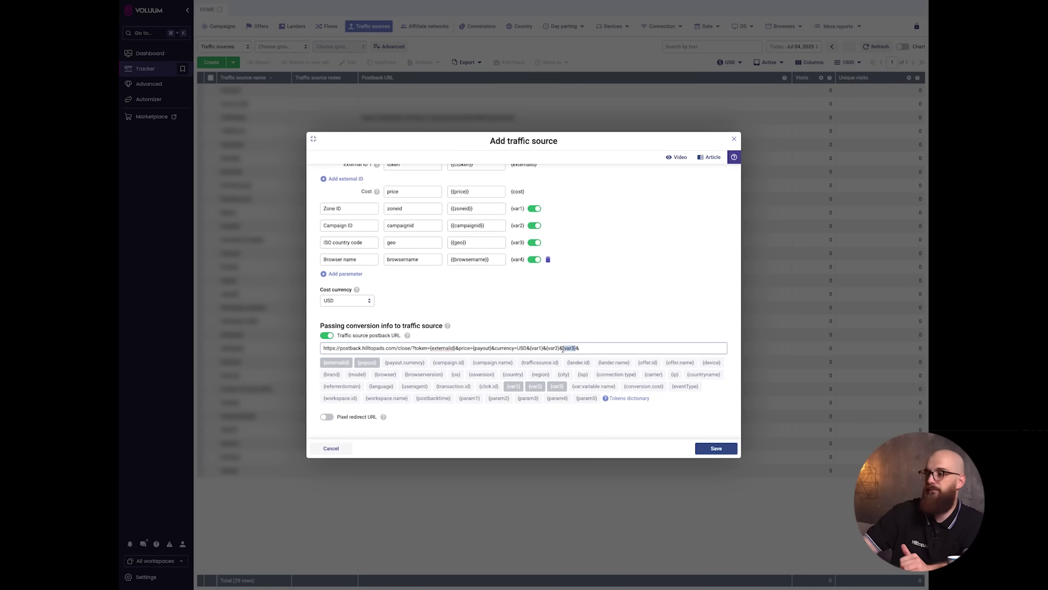
left_click(580, 348)
type("{var4}")
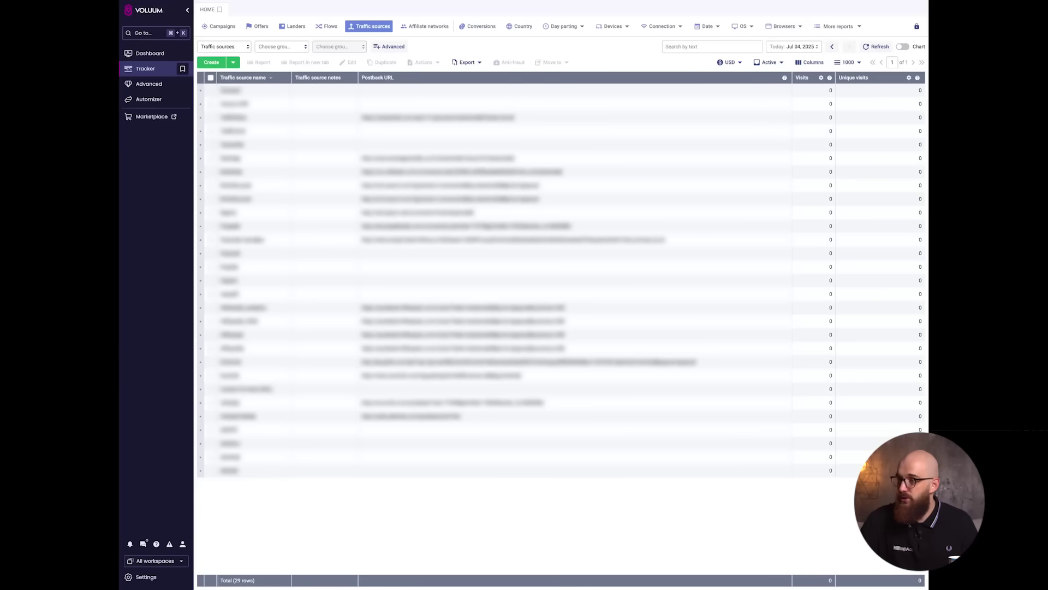
Create a new offer with Mobidea as affiliate network and the pasted offer URL
left_click(261, 26)
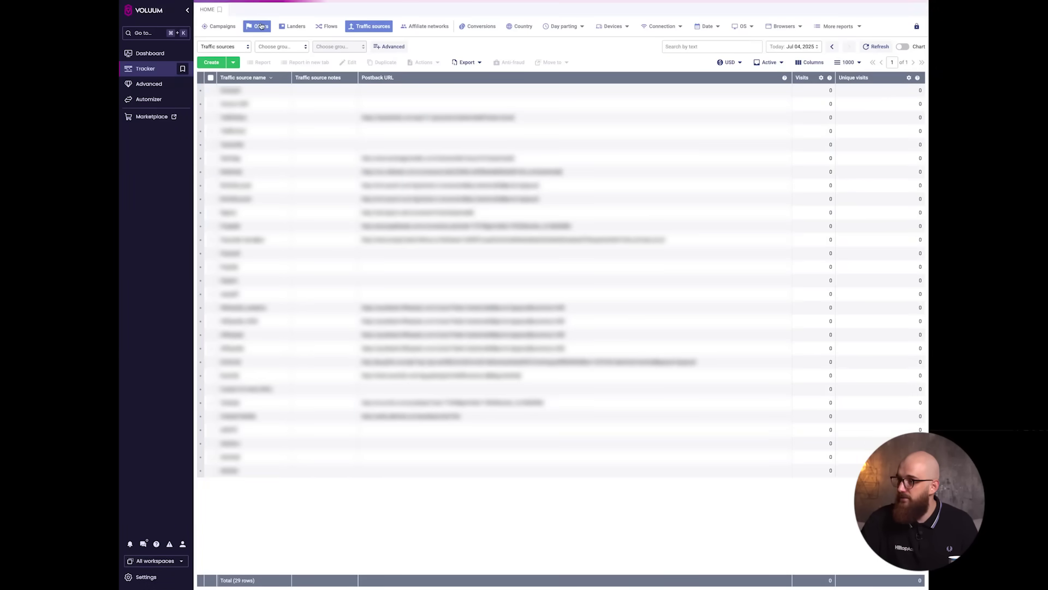
left_click(215, 65)
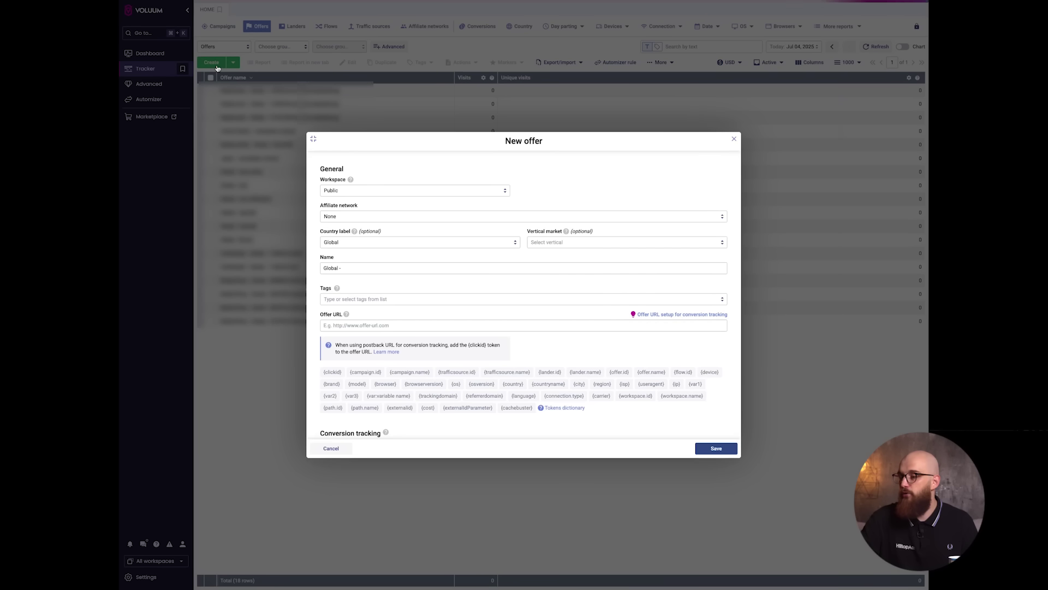
left_click(409, 216)
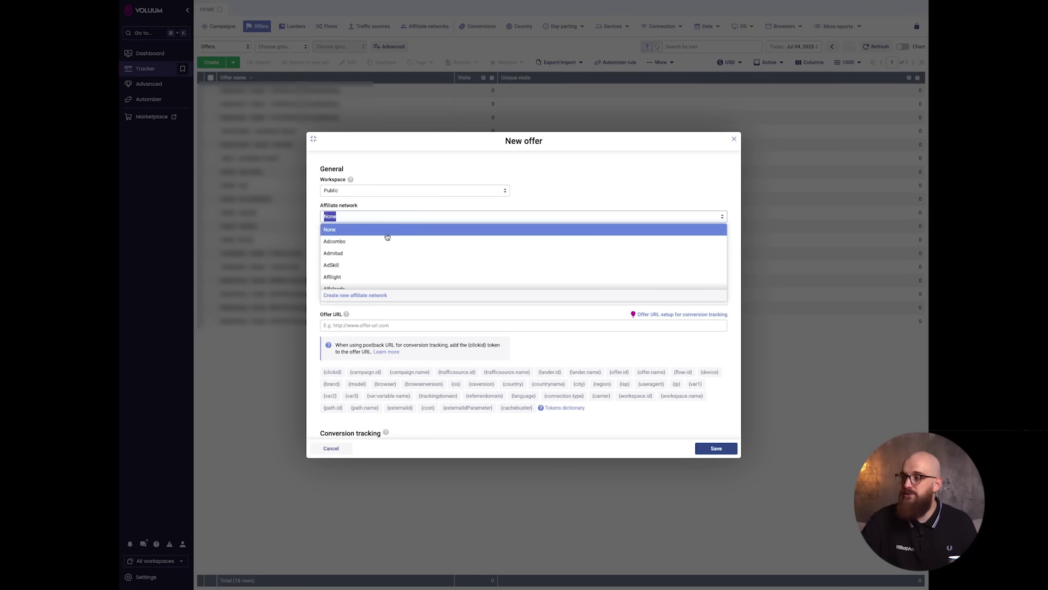
scroll(385, 245, "down", 3)
scroll(385, 245, "down", 3)
scroll(386, 244, "down", 3)
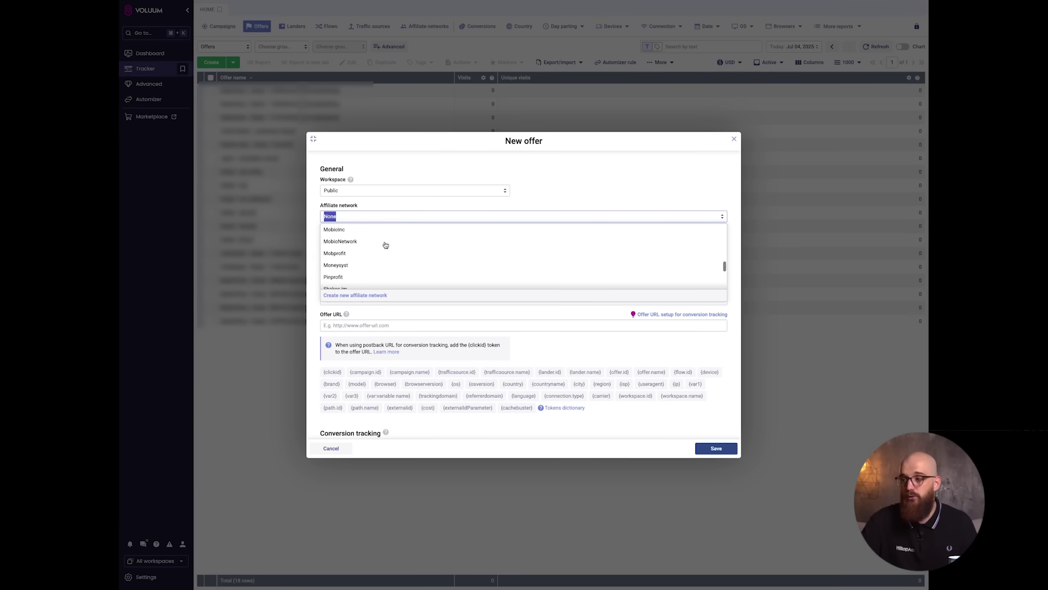
scroll(524, 257, "up", 1)
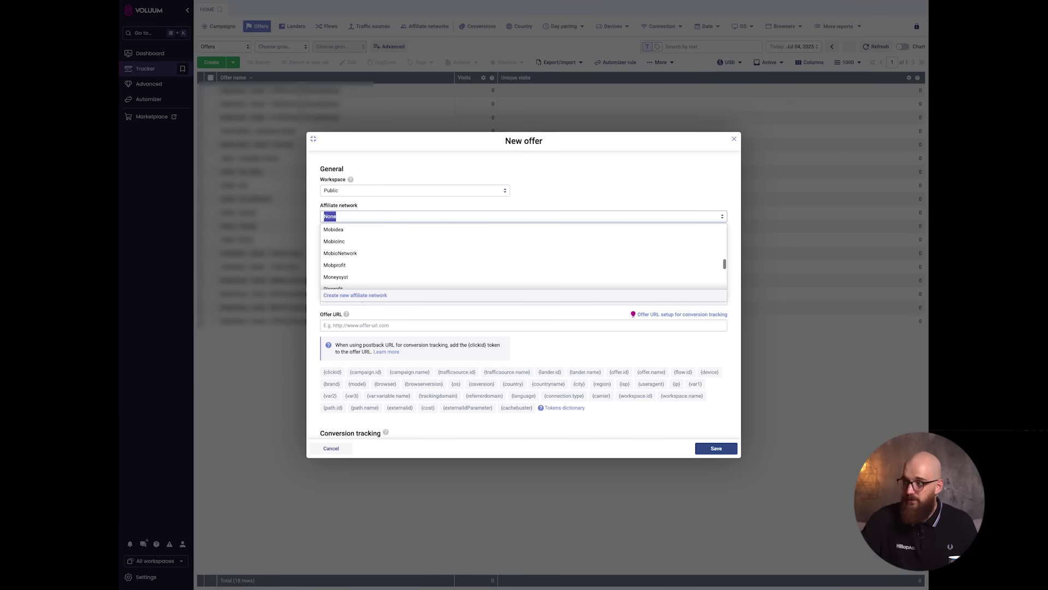
left_click(375, 236)
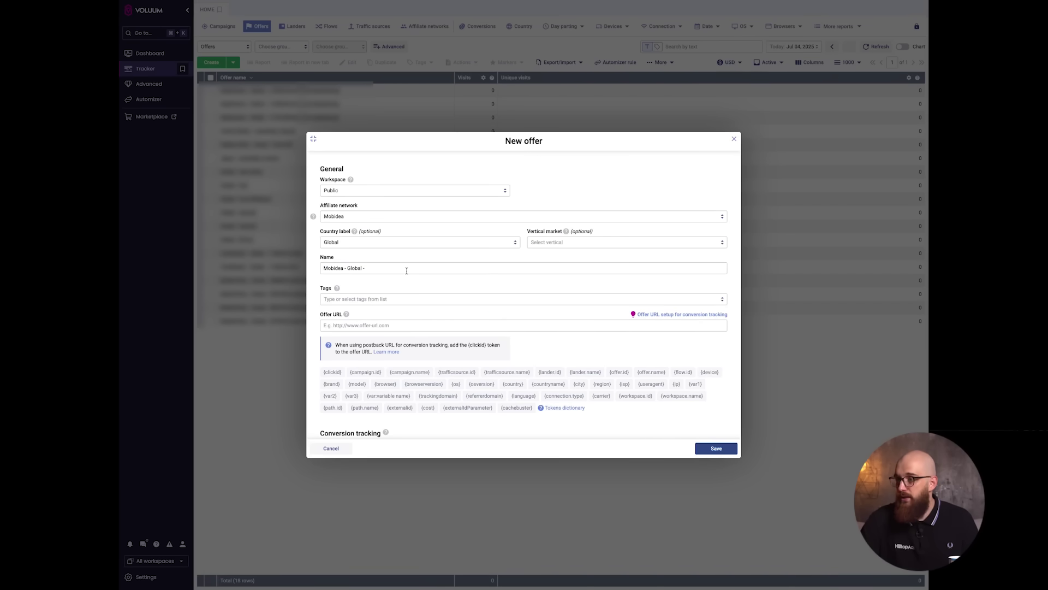
left_click(391, 326)
key("ctrl+v")
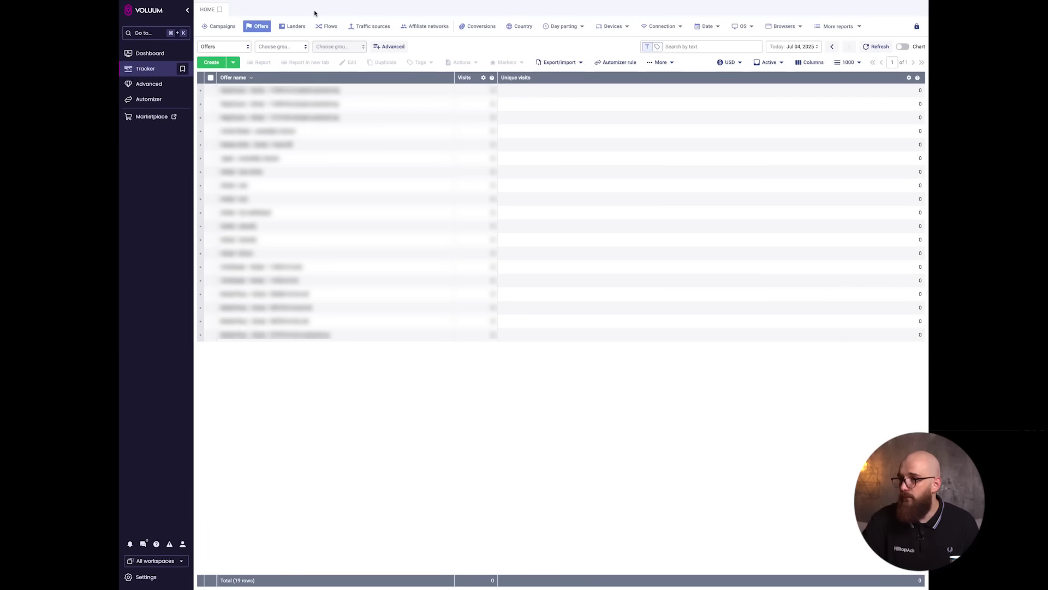
Create a new lander with the pasted URL, a trimmed name and two CTAs
left_click(295, 27)
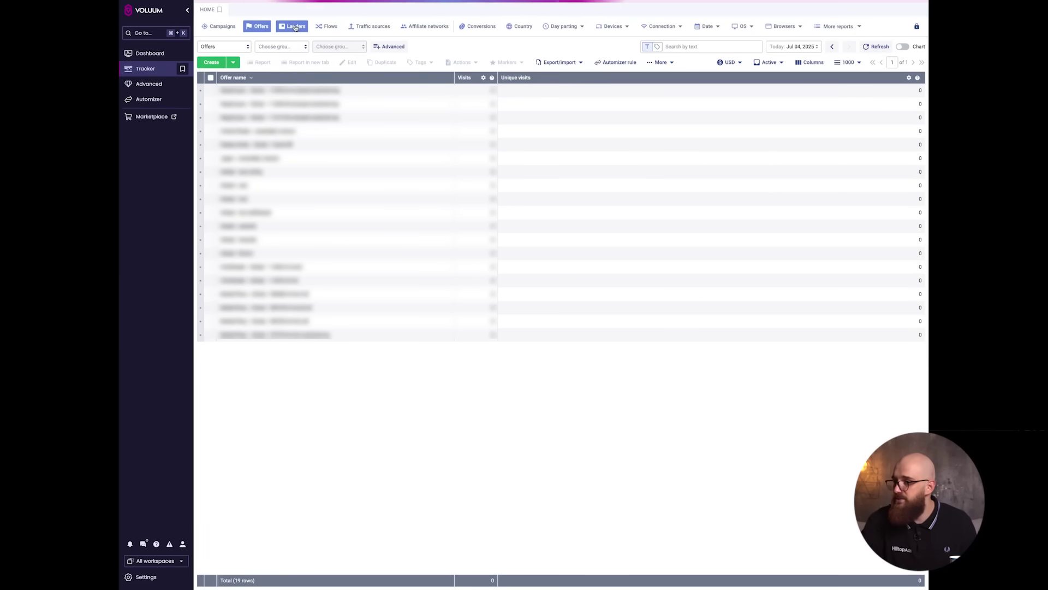
left_click(212, 62)
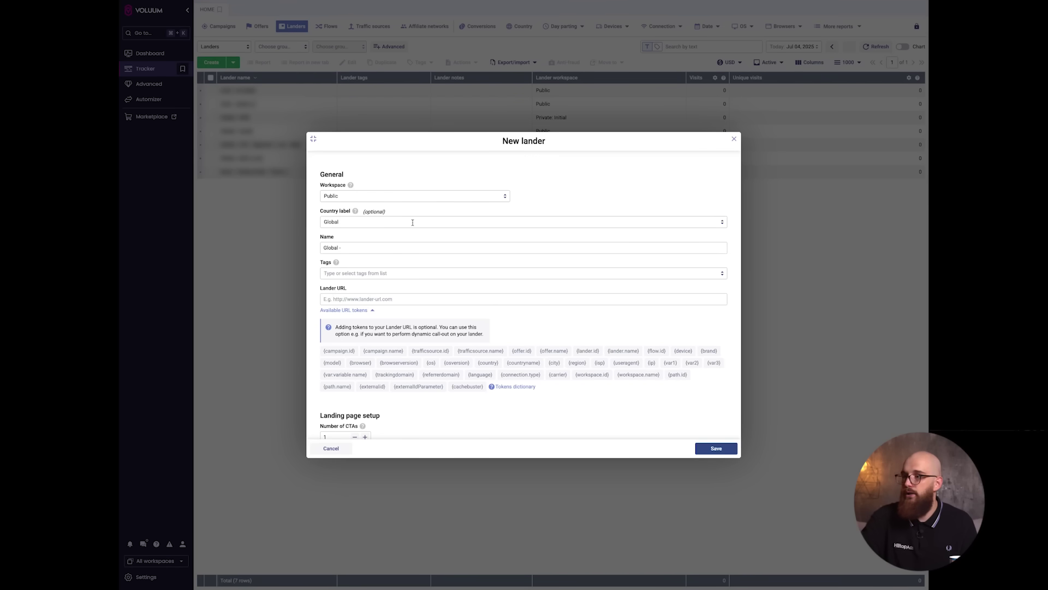
left_click(377, 248)
type("test")
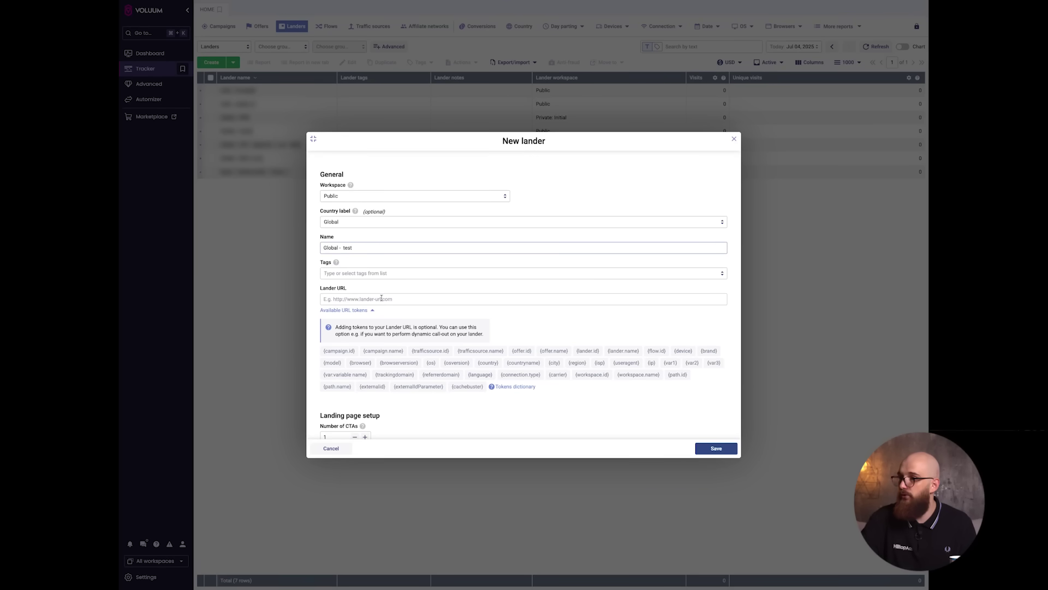
left_click(381, 298)
key("ctrl+v")
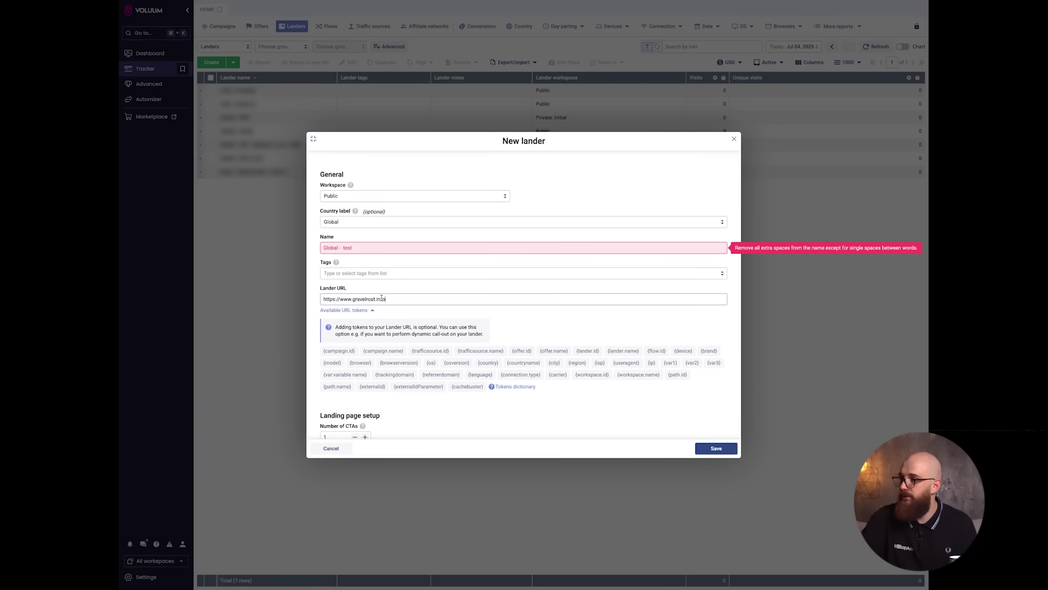
left_click(381, 250)
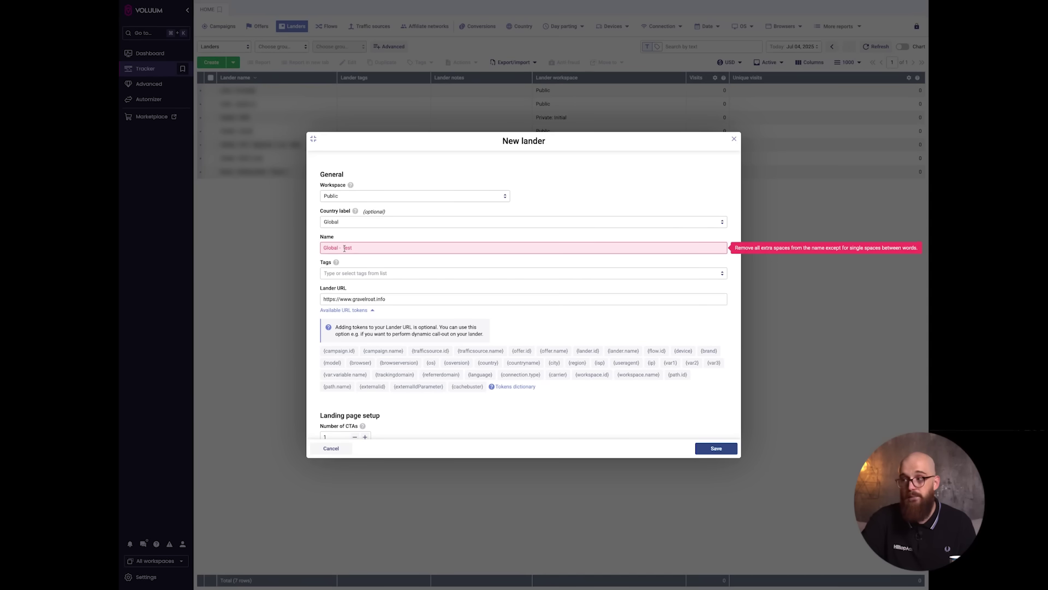
key("BackSpace")
scroll(385, 303, "down", 2)
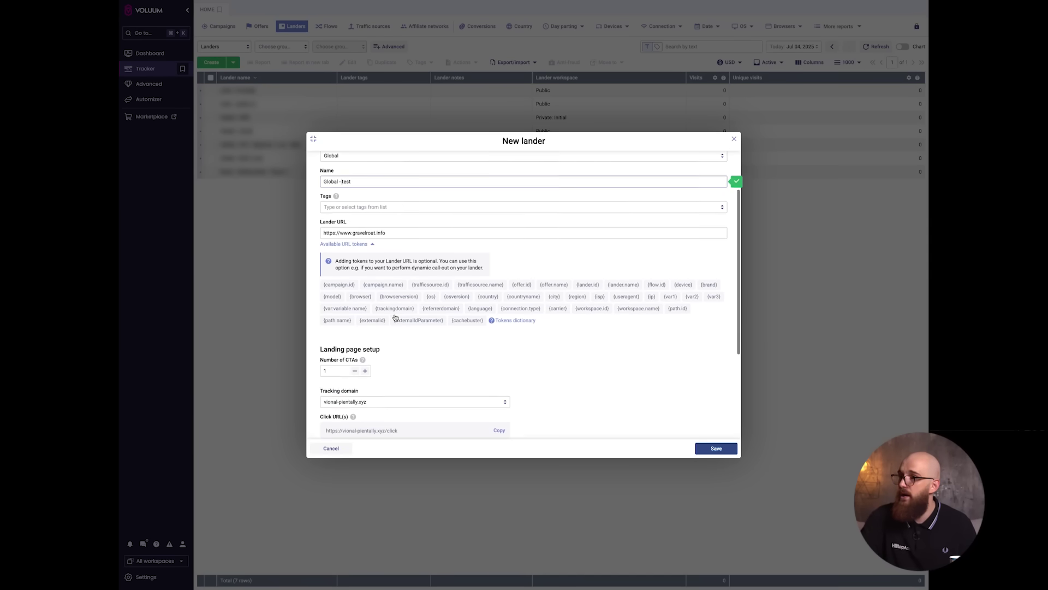
scroll(395, 318, "down", 2)
left_click(364, 312)
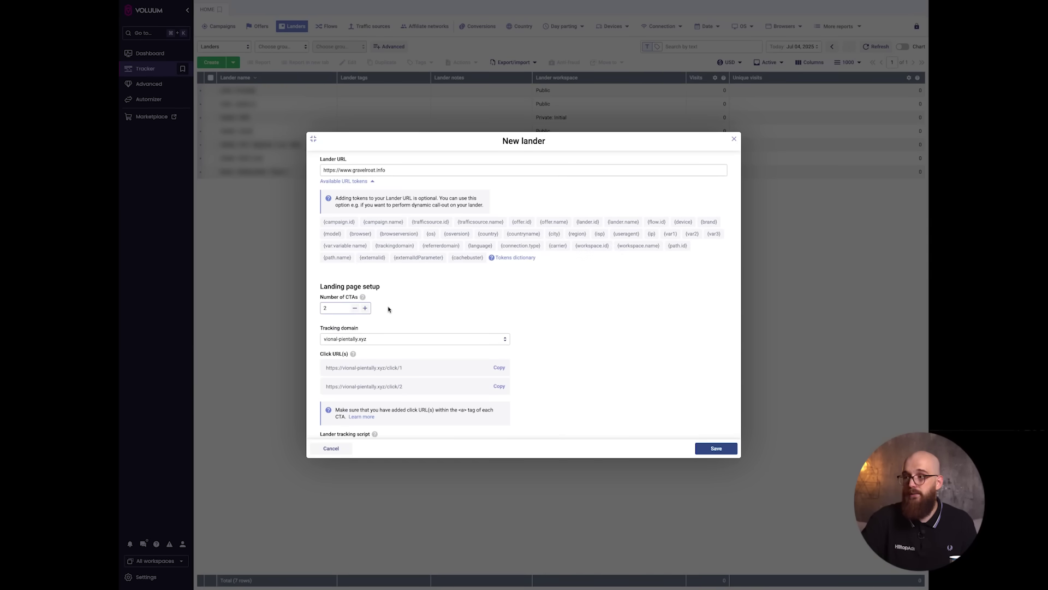
scroll(388, 306, "down", 1)
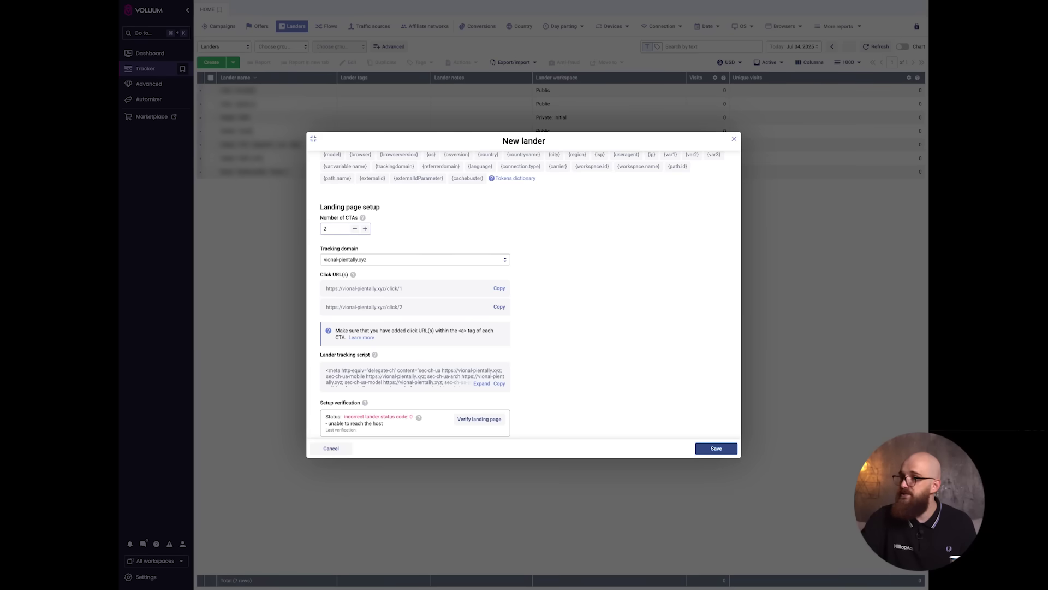
scroll(532, 320, "down", 1)
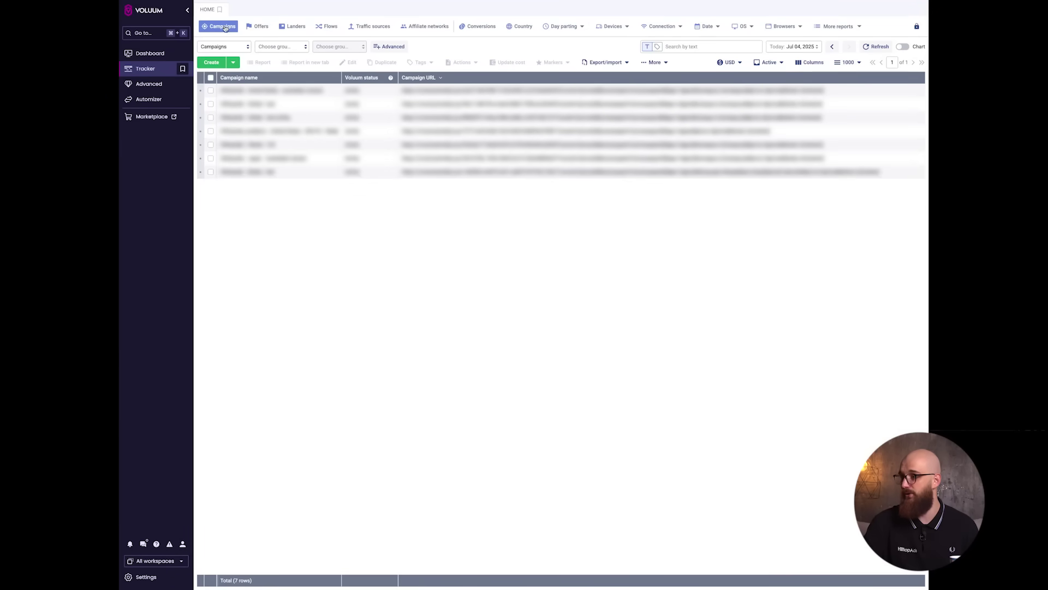
Start a simple campaign in the Initial (default) workspace
left_click(213, 64)
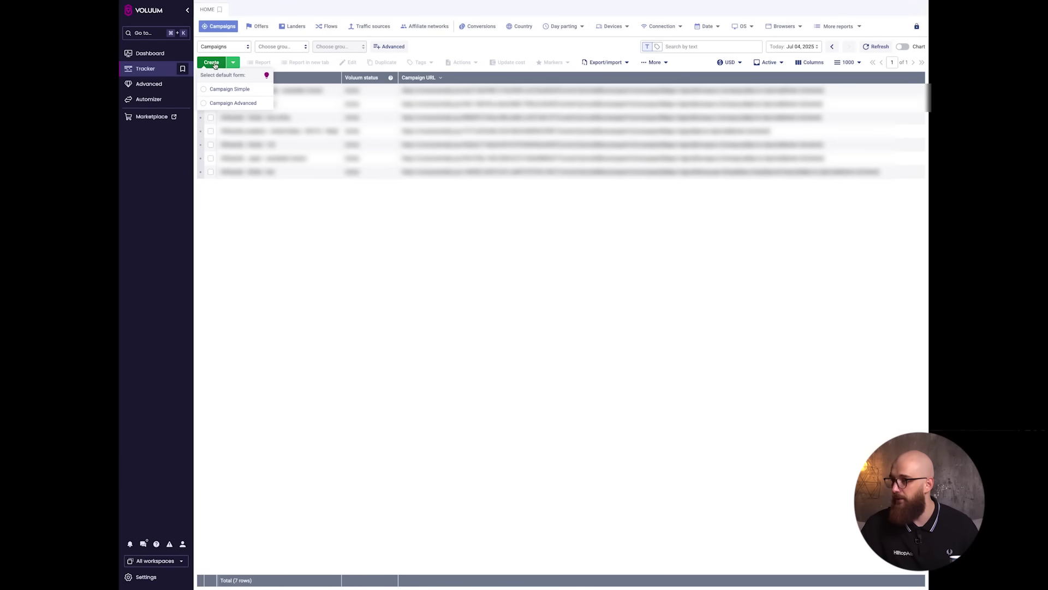
left_click(247, 105)
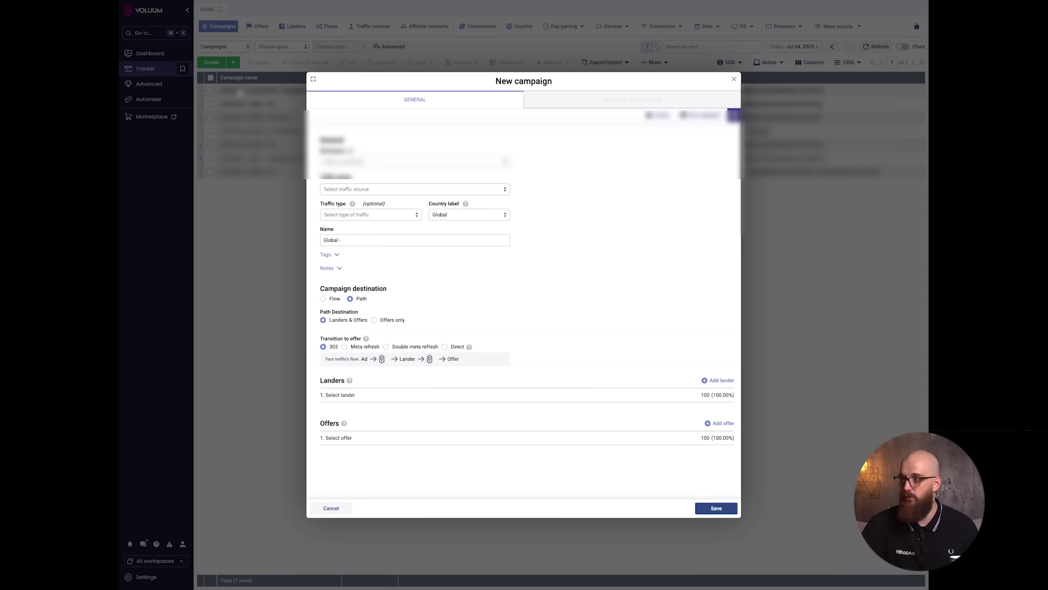
left_click(371, 162)
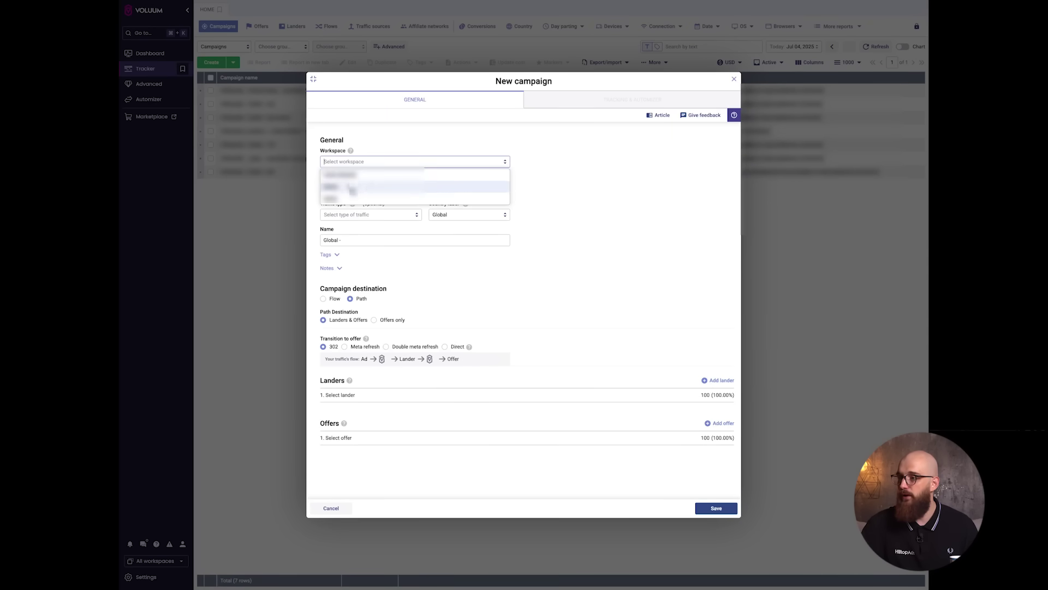
left_click(351, 175)
Set HilltopAds as the traffic source with Pop traffic type, and edit the campaign name
left_click(356, 188)
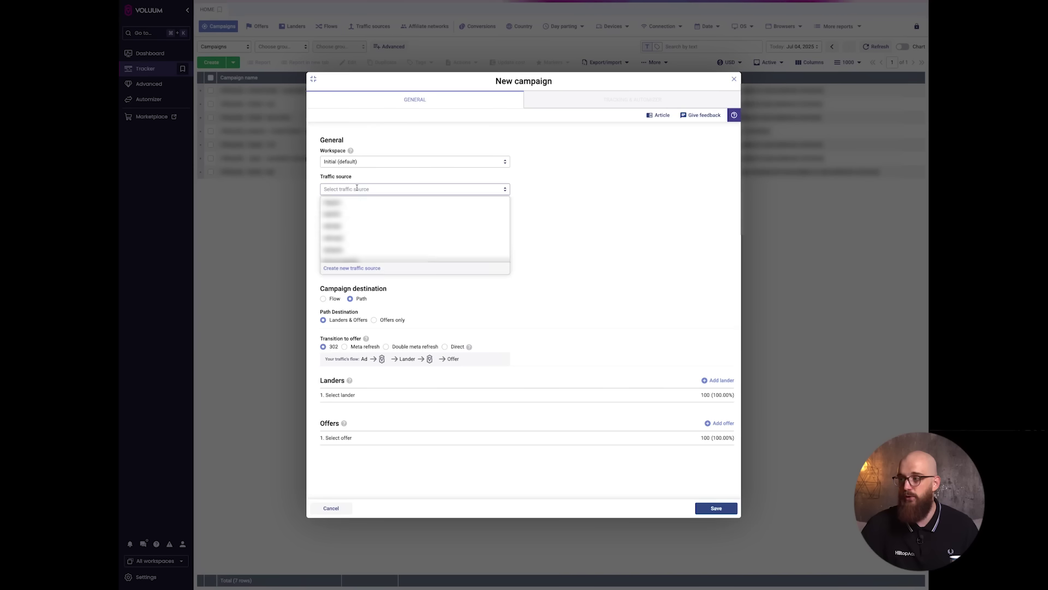
type("hill")
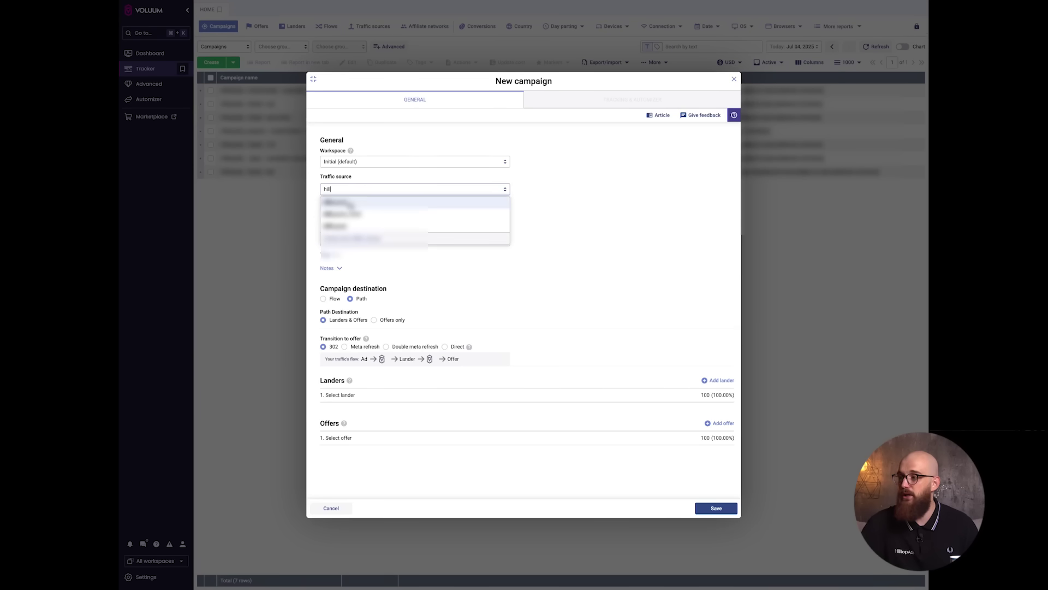
left_click(349, 203)
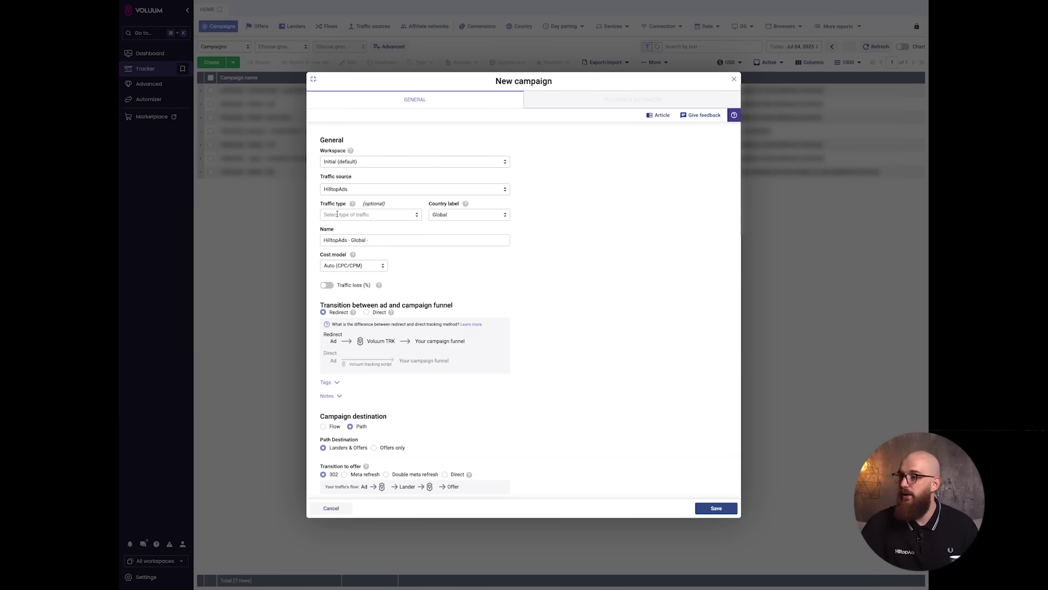
left_click(361, 214)
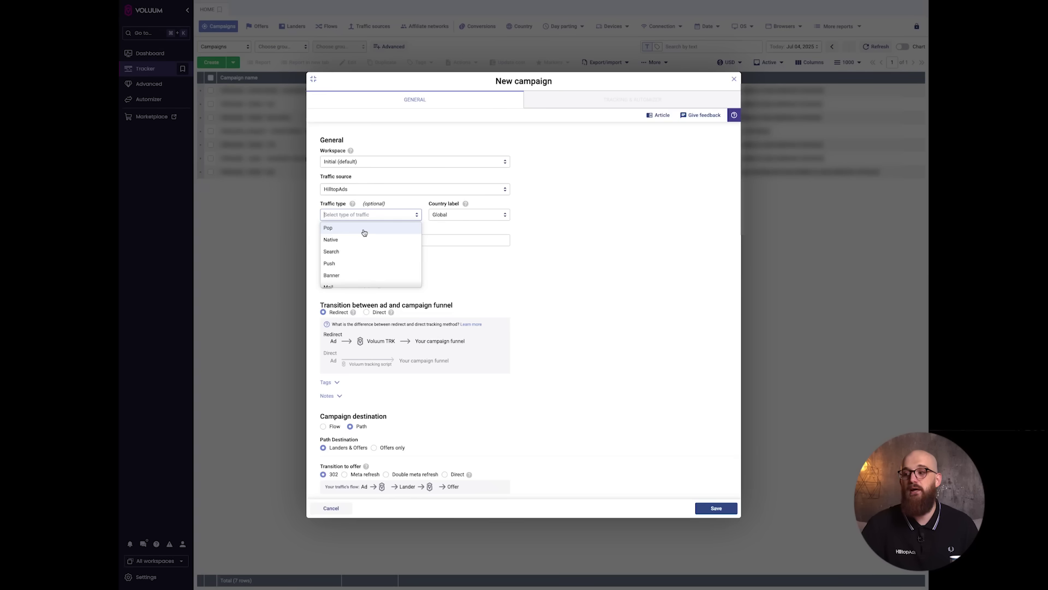
left_click(364, 229)
left_click(408, 240)
type("test")
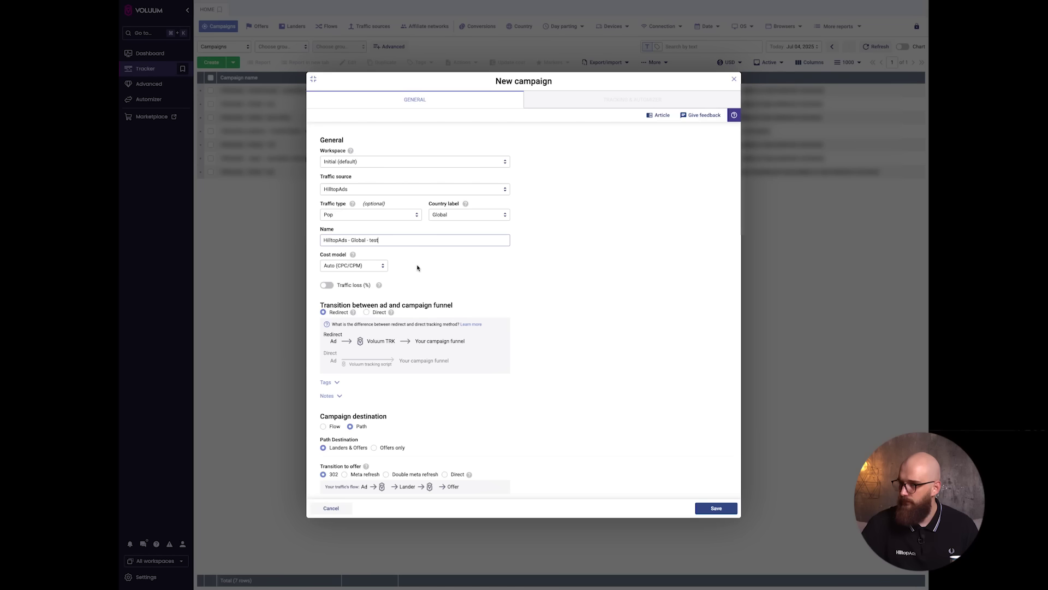
scroll(455, 288, "down", 2)
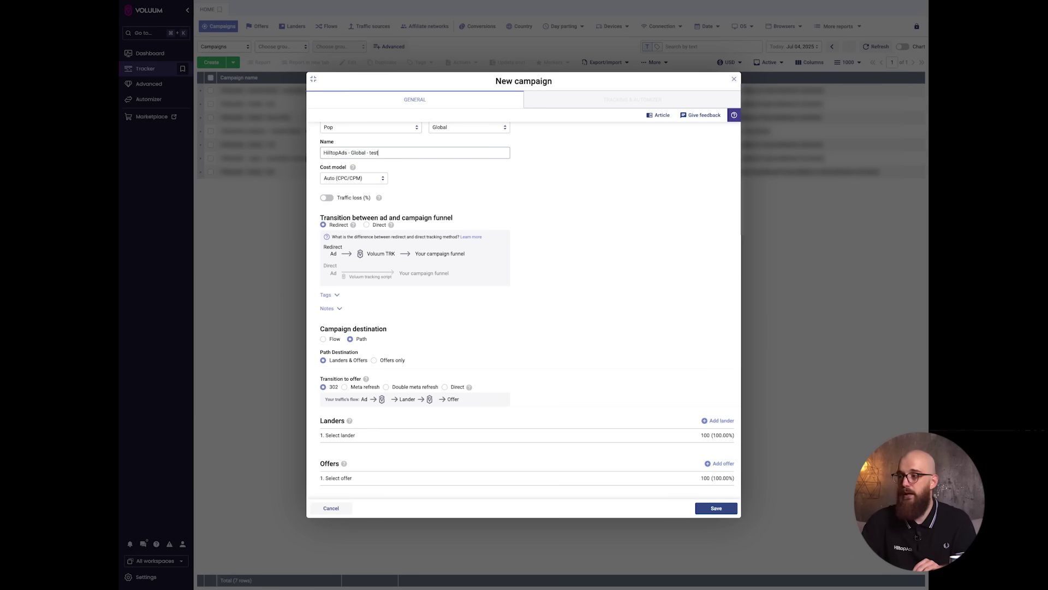
Route the campaign to offers only, using the first listed offer
left_click(374, 360)
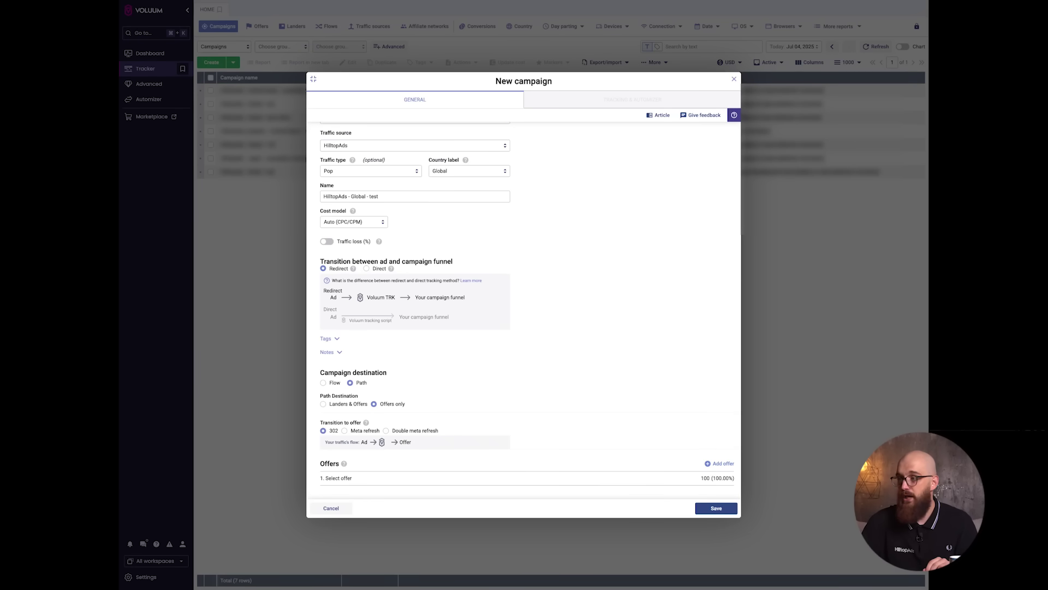
left_click(364, 477)
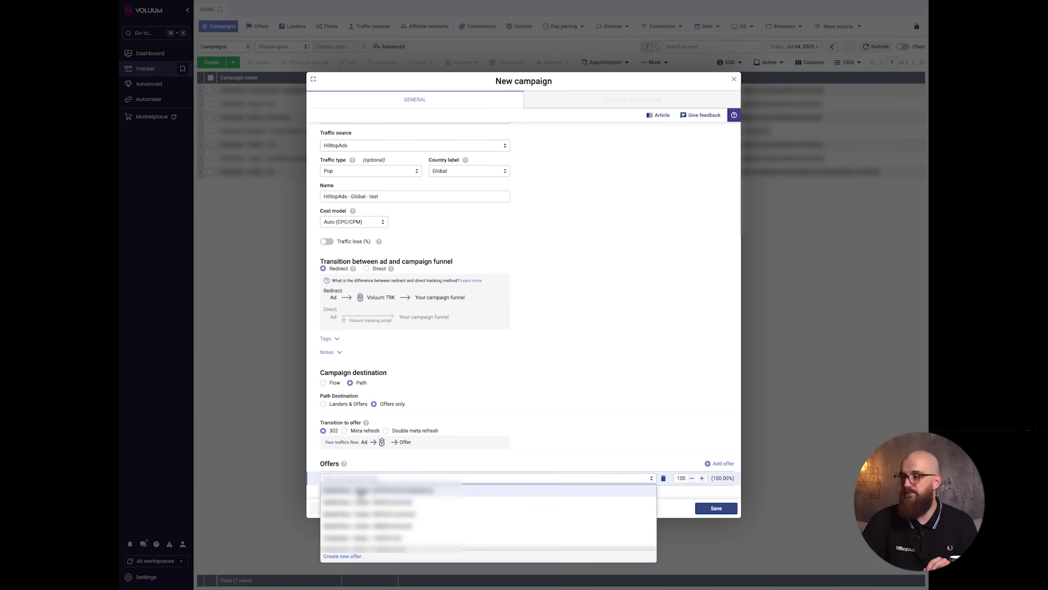
left_click(362, 491)
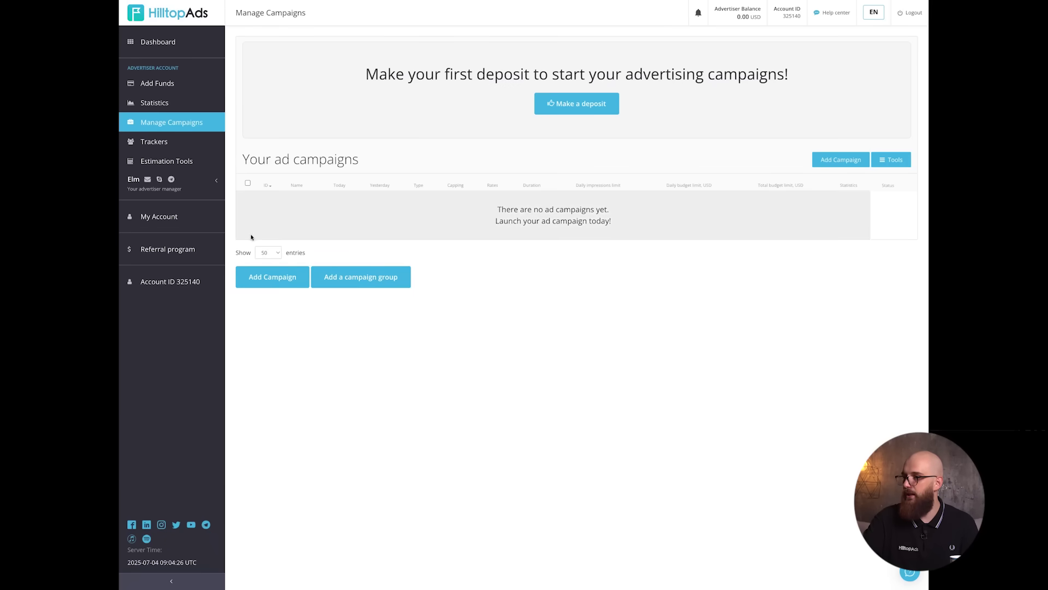
Start a new HilltopAds ad campaign and accept the campaign rules
left_click(295, 281)
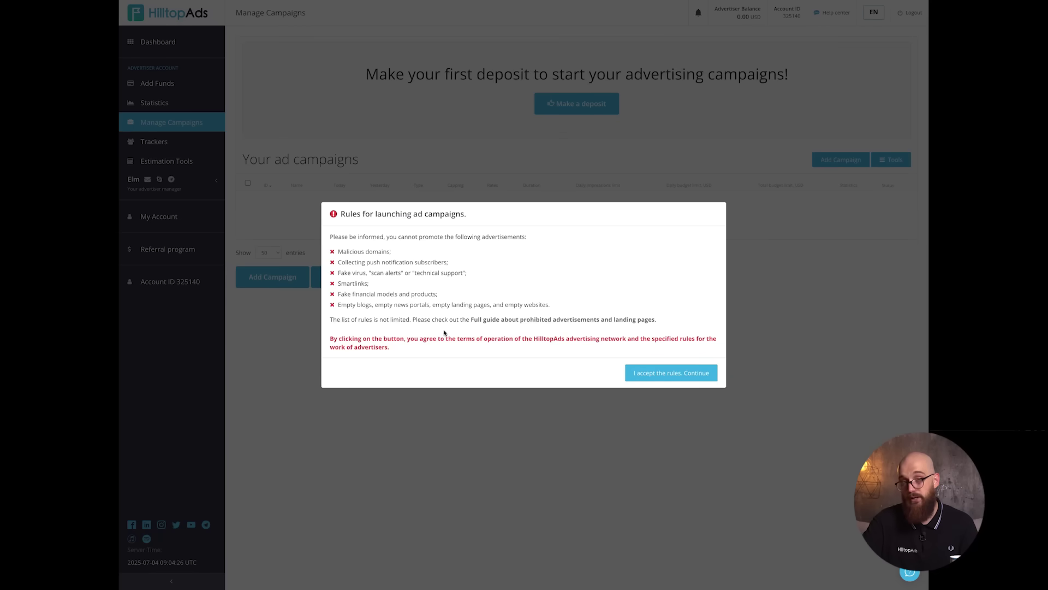
left_click(670, 373)
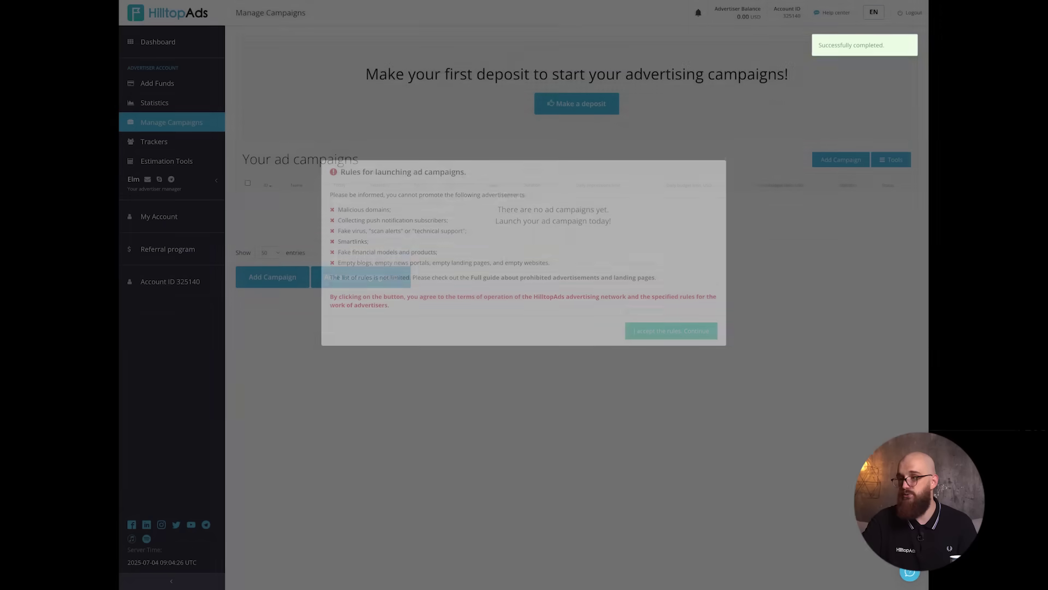
left_click(298, 270)
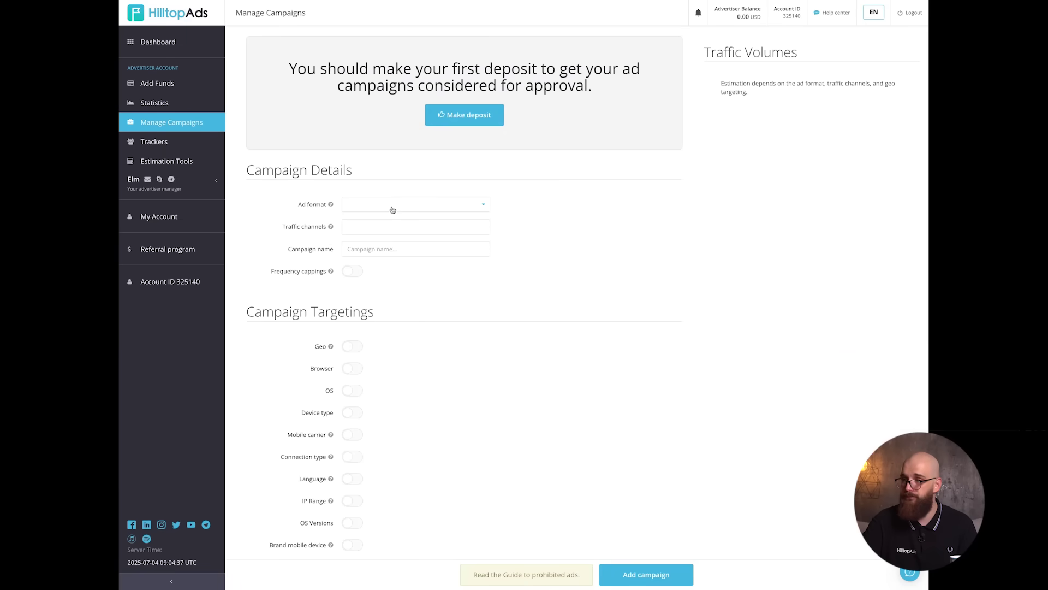
Choose Popunder desktop format, CPM pricing and the Mainstream High Activity traffic channel
left_click(393, 209)
left_click(391, 219)
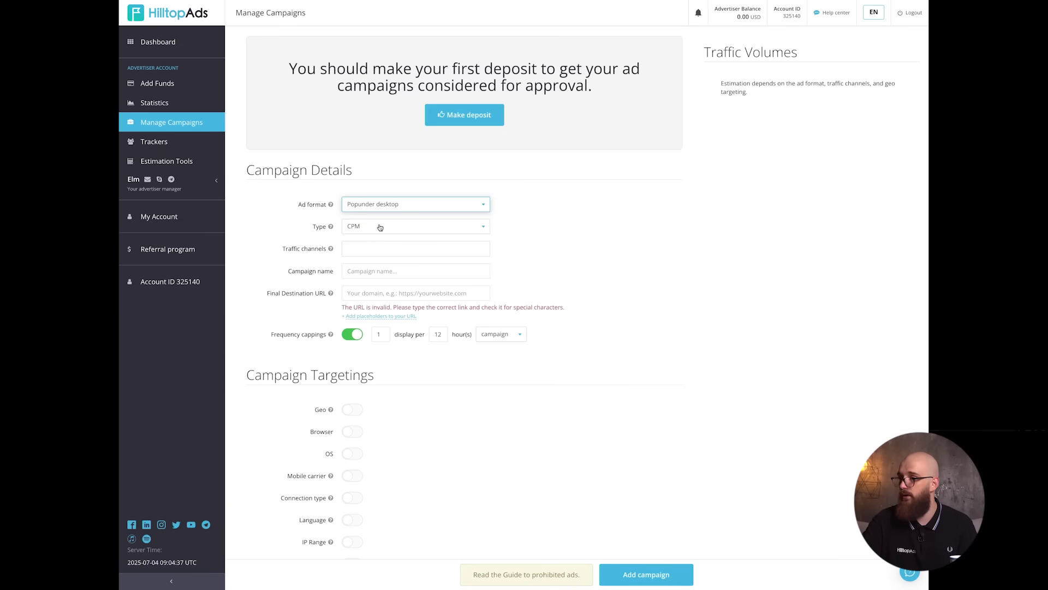
left_click(389, 230)
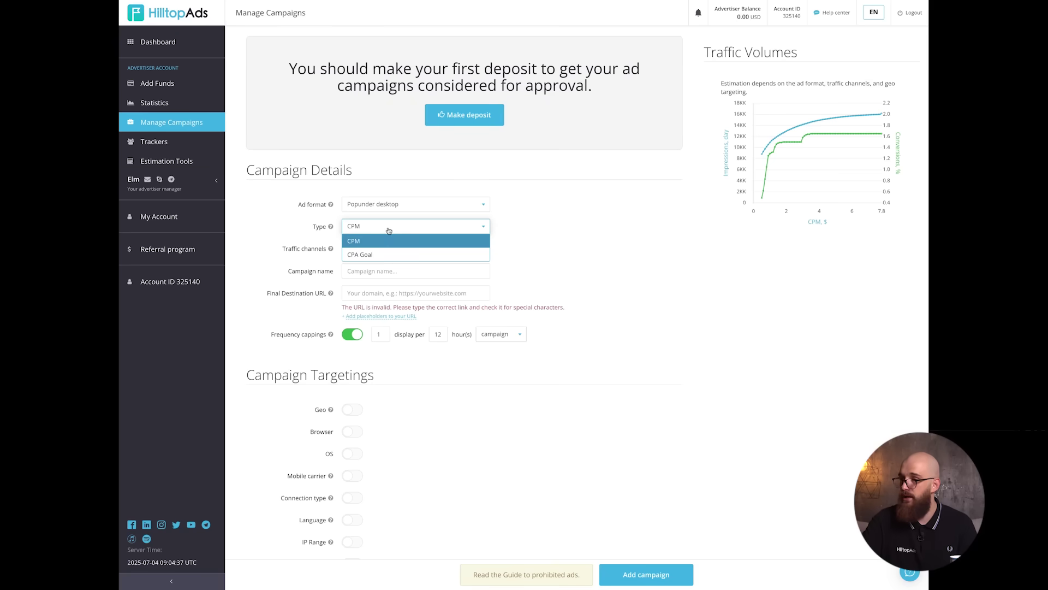
left_click(381, 245)
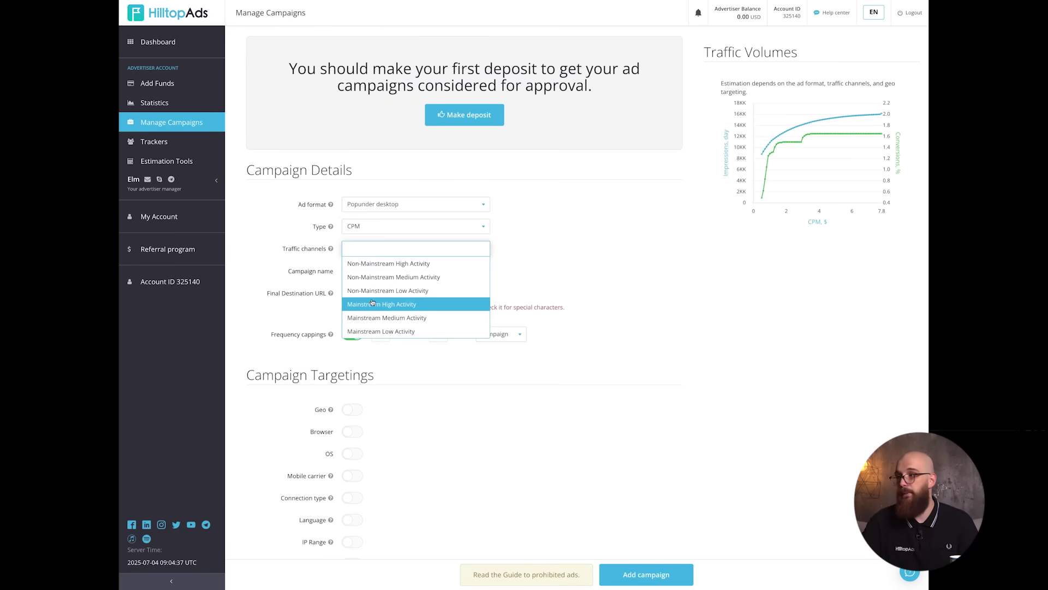
left_click(373, 303)
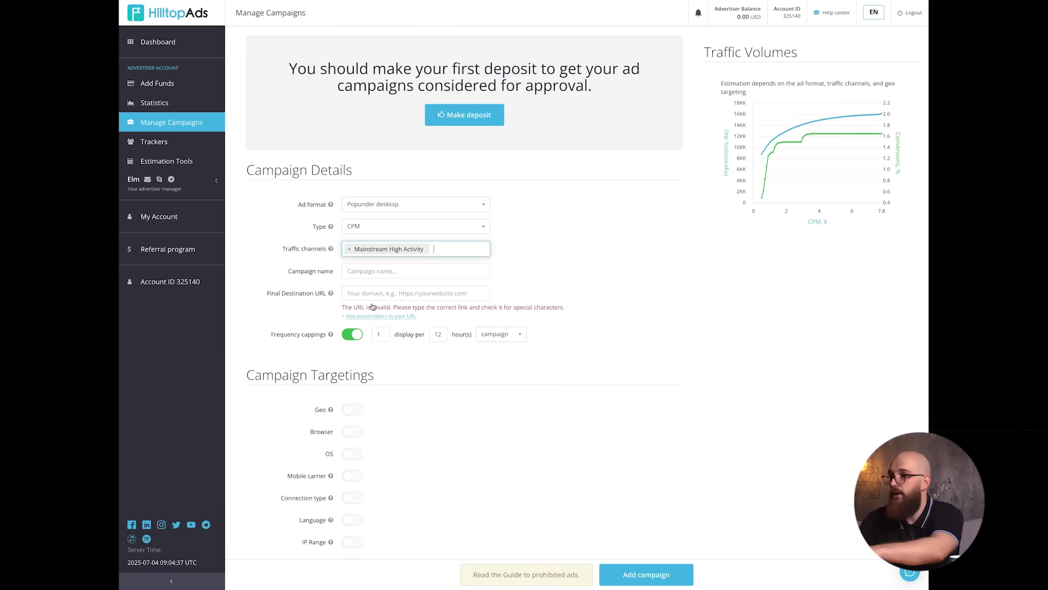
Name the ad campaign test and paste the Voluum campaign URL as final destination
left_click(387, 271)
type("test")
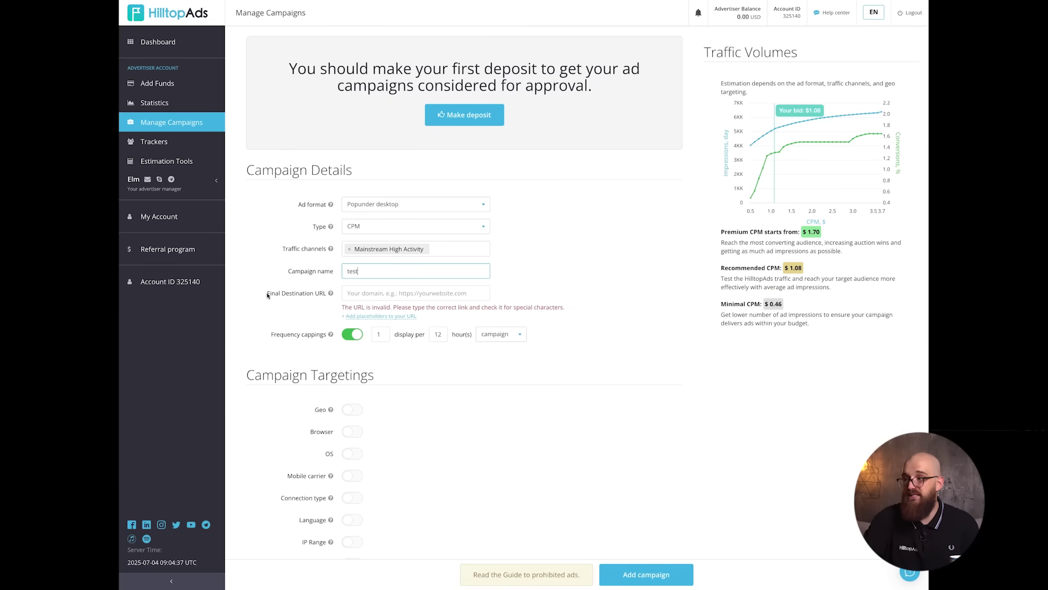
left_click(362, 294)
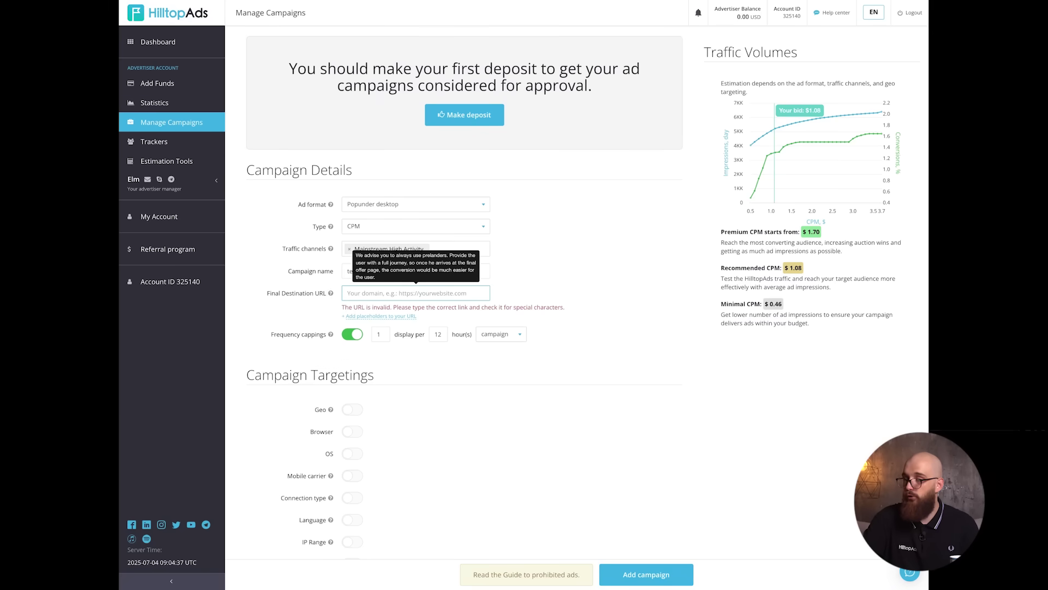
key("ctrl+v")
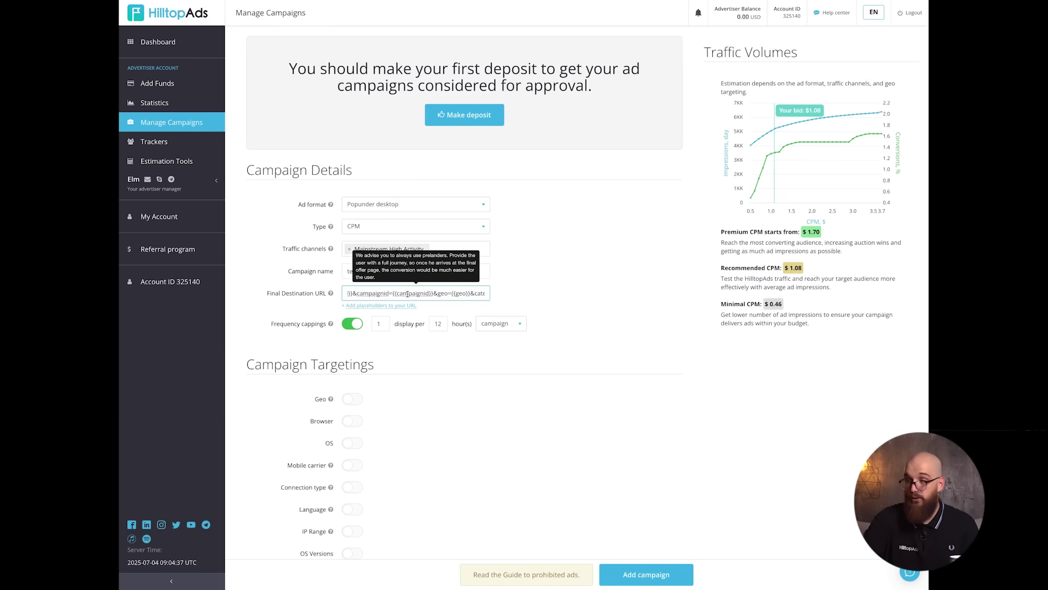
left_click(355, 403)
scroll(376, 393, "down", 6)
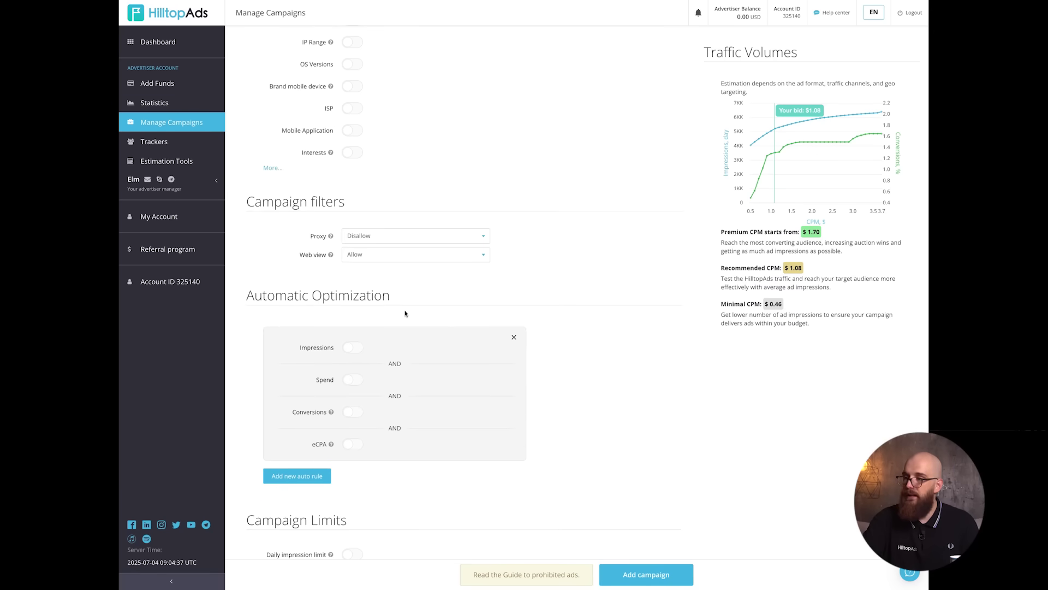
scroll(406, 313, "down", 1)
scroll(426, 326, "down", 2)
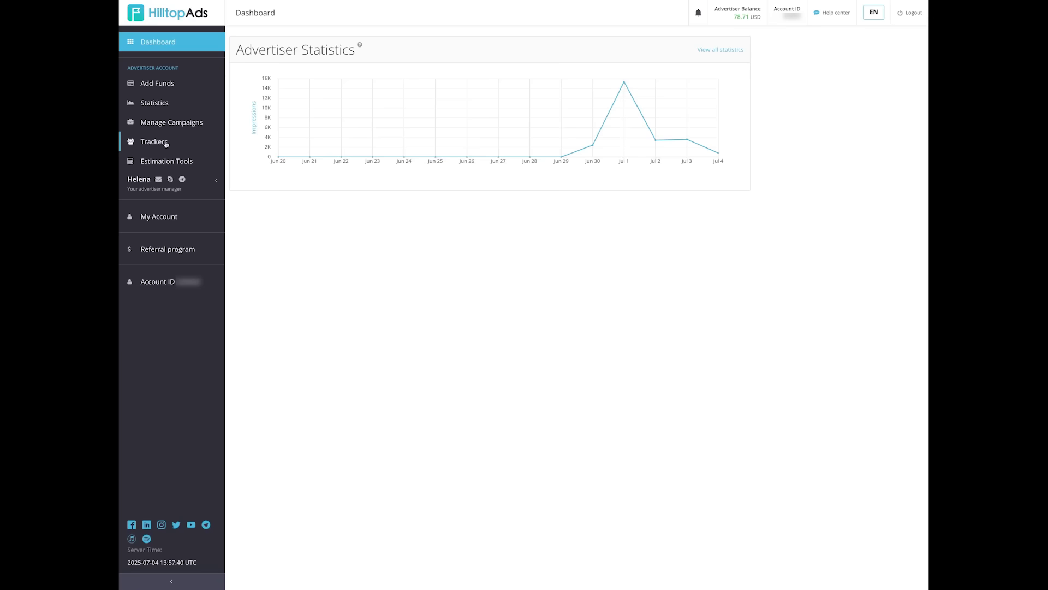
Go to HilltopAds' Trackers page from the sidebar
left_click(164, 142)
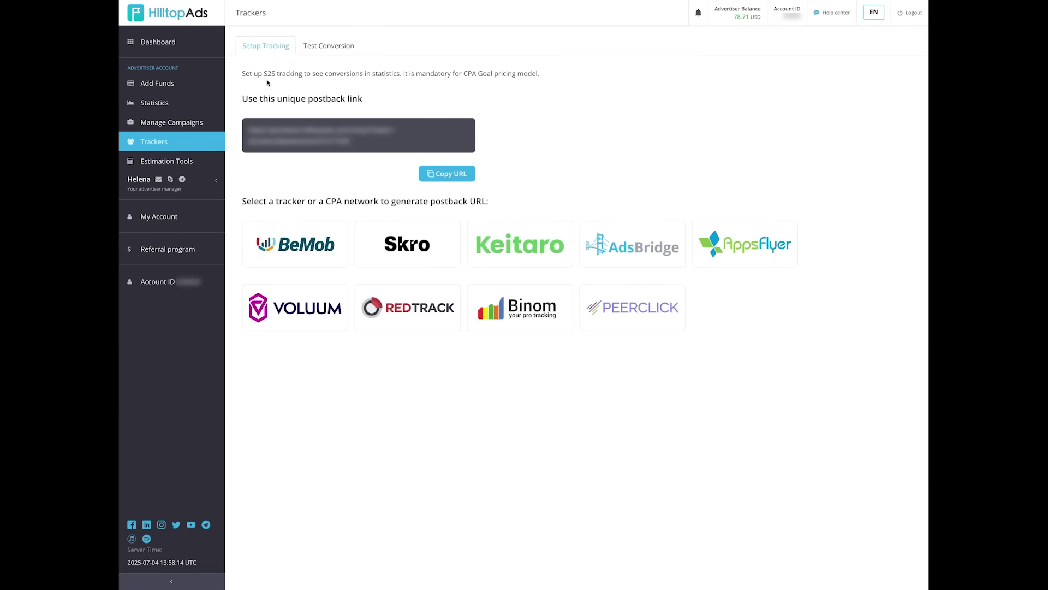